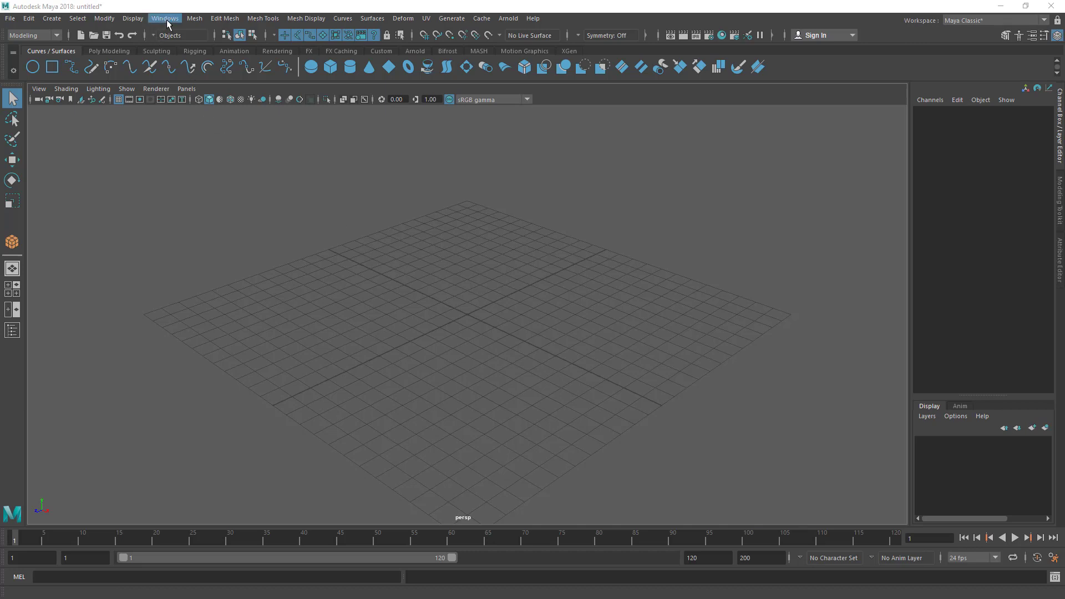
Add the Horse.ma sculpting base mesh from the Content Browser's Animals folder to the scene and bring the whole horse into view.
click(168, 19)
mouse_move(206, 86)
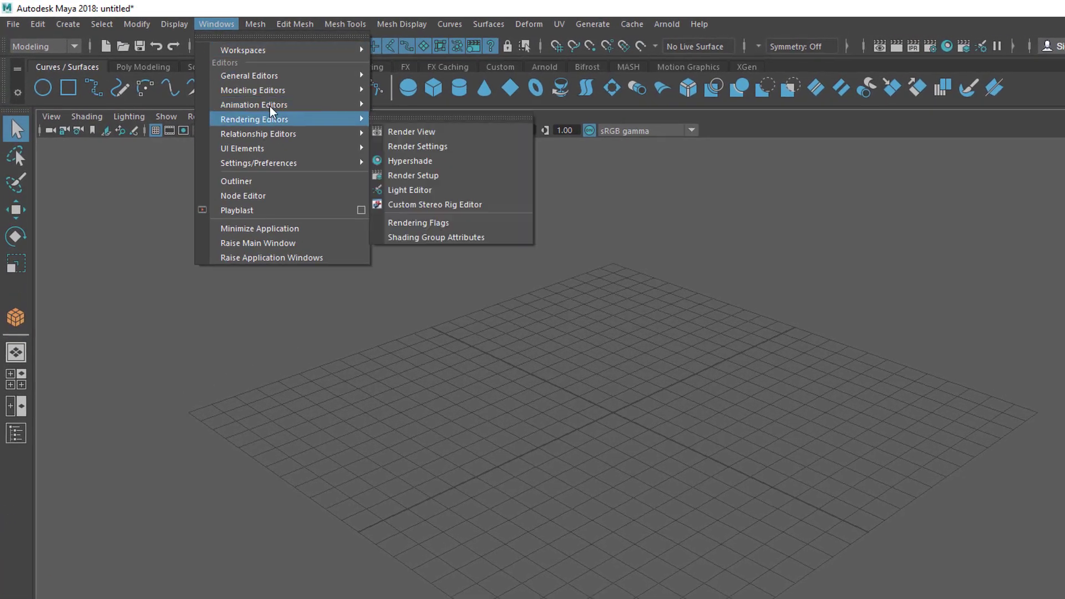
mouse_move(251, 79)
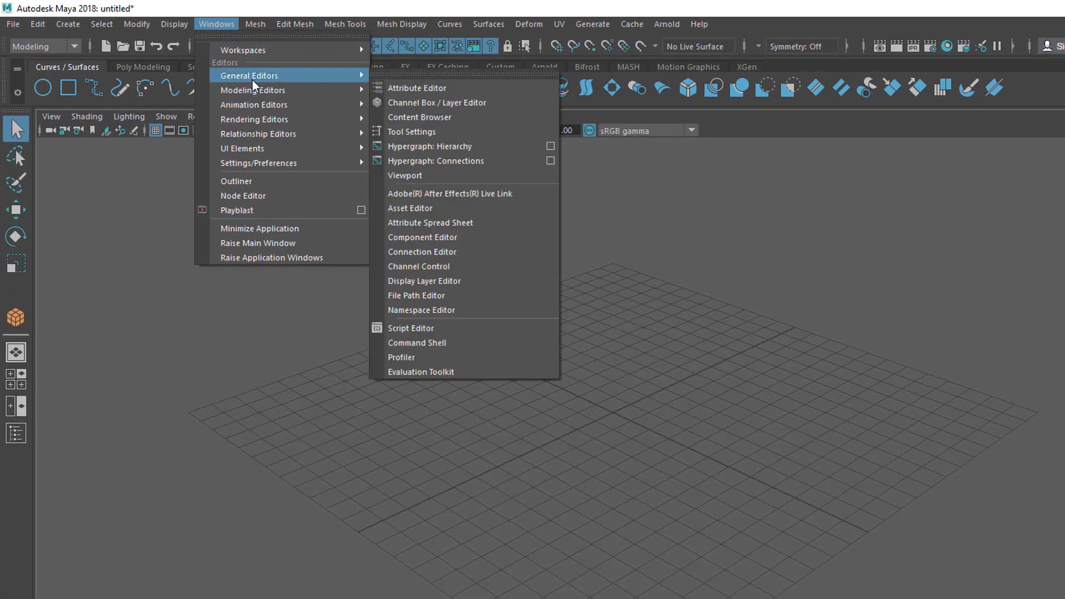
click(427, 117)
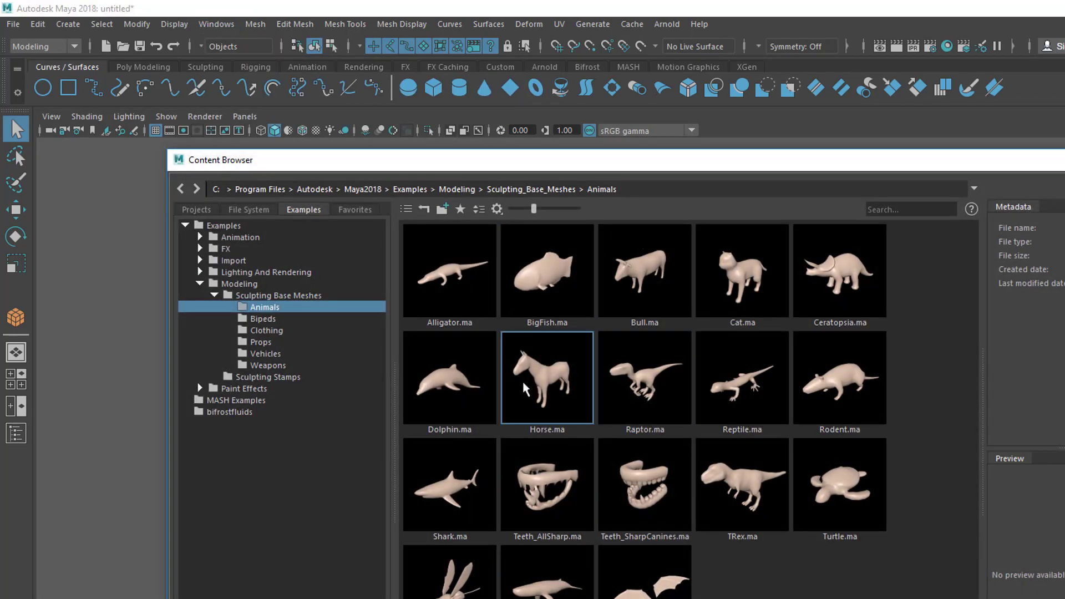
drag(583, 157, 588, 331)
drag(549, 558, 623, 271)
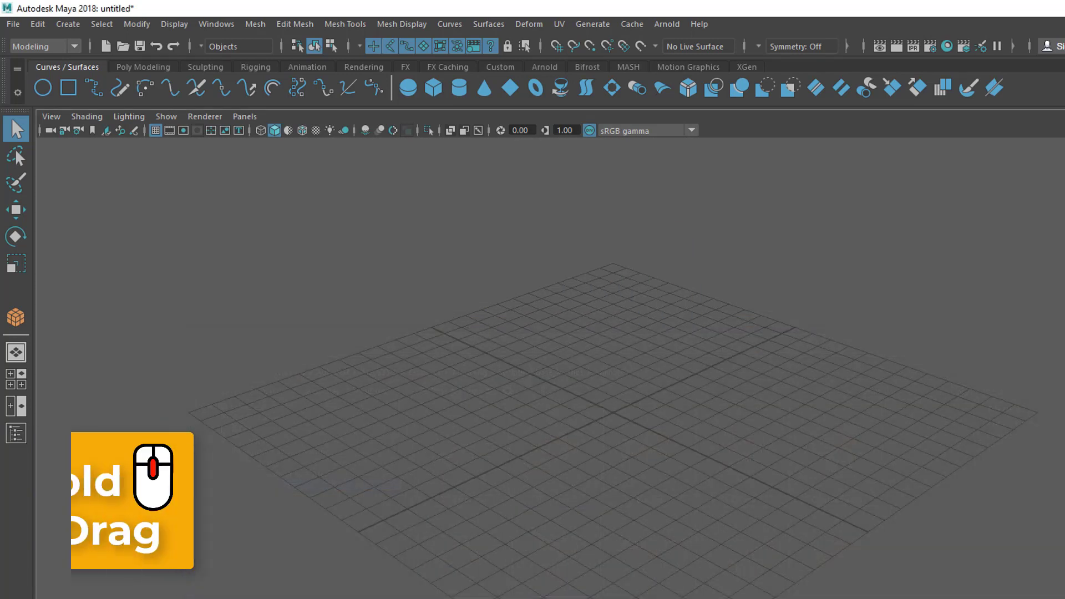
scroll(706, 387, down, 1)
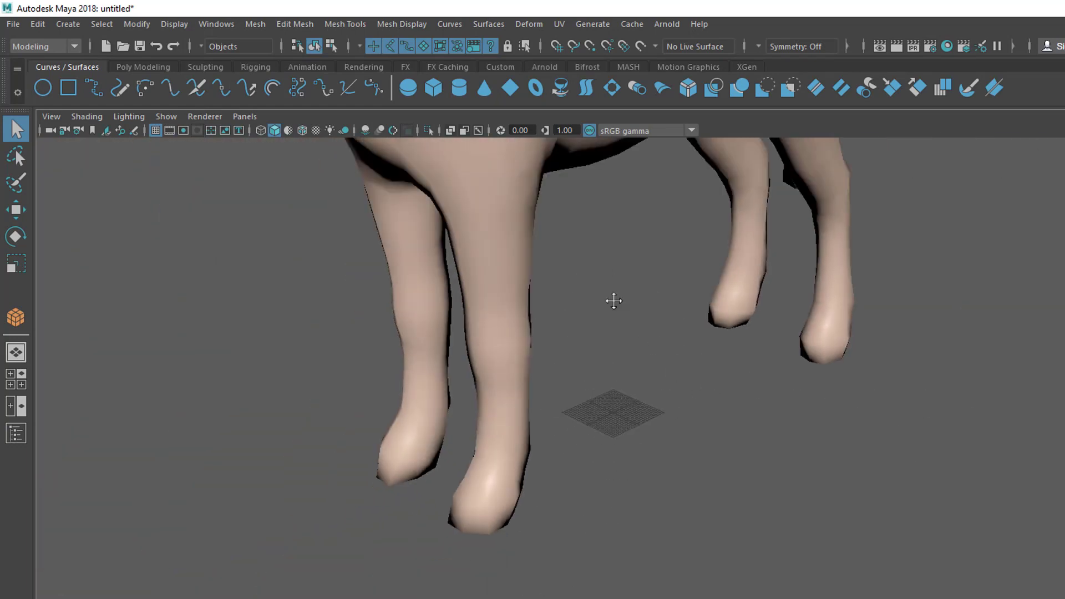
alt+middle_drag(614, 300, 627, 472)
scroll(420, 353, down, 4)
alt+drag(476, 416, 494, 349)
alt+middle_drag(627, 318, 504, 374)
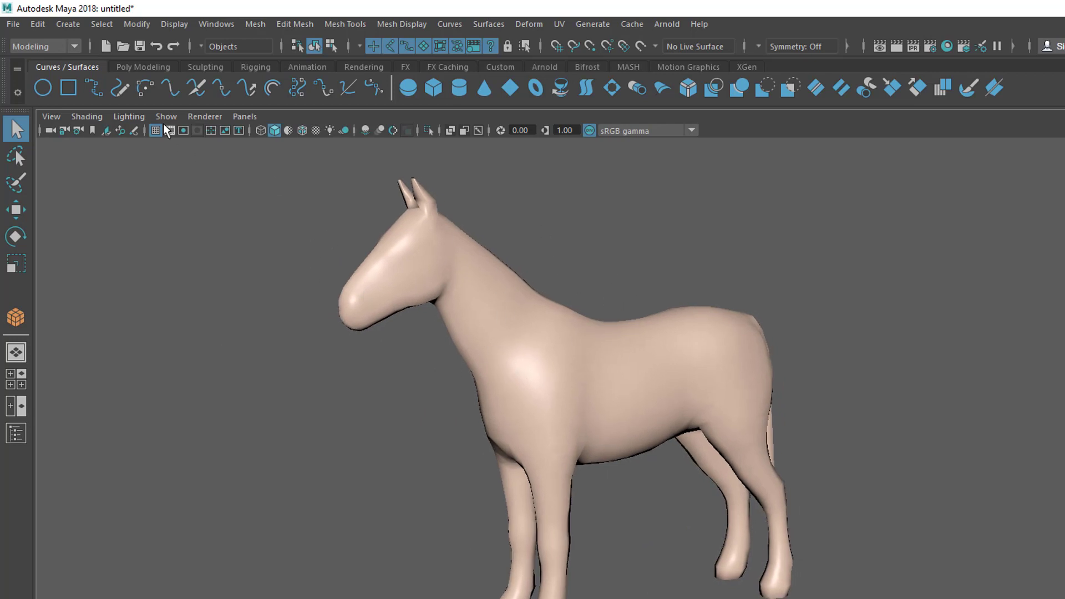
click(13, 25)
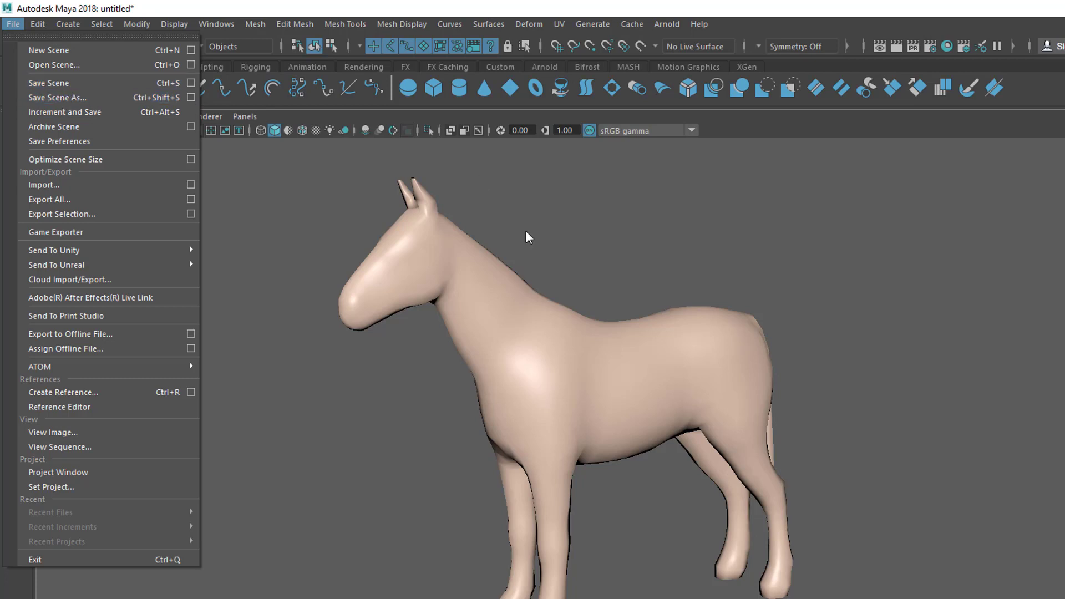
click(564, 218)
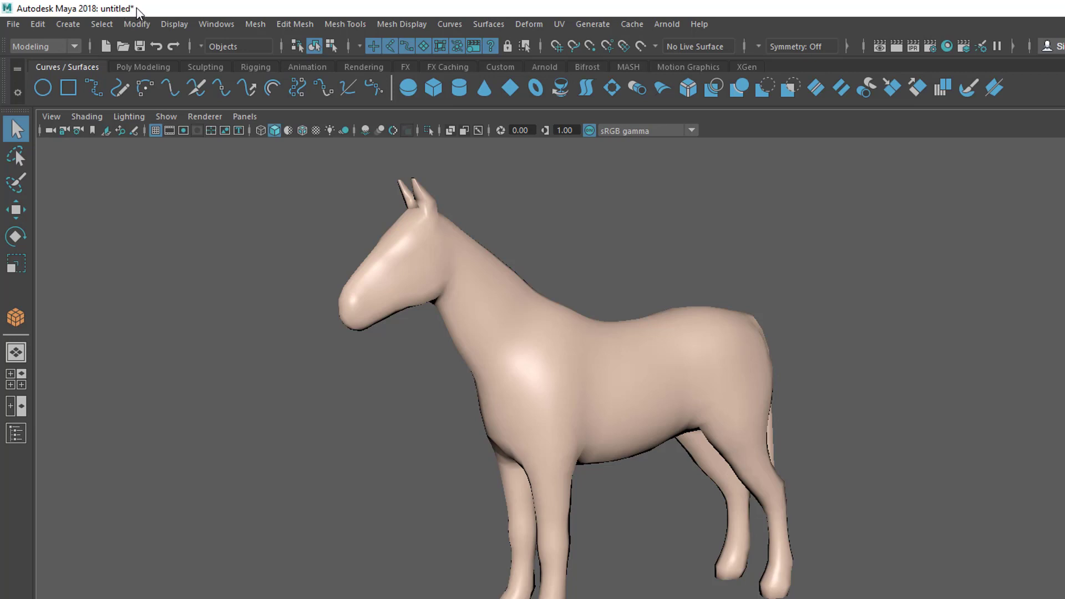
drag(263, 206, 707, 380)
click(669, 291)
drag(218, 215, 784, 440)
click(588, 243)
Start saving the scene and browse to D:\Course\Course 05 - Character Devlopement For Film In Maya & Substance Painter.
click(14, 24)
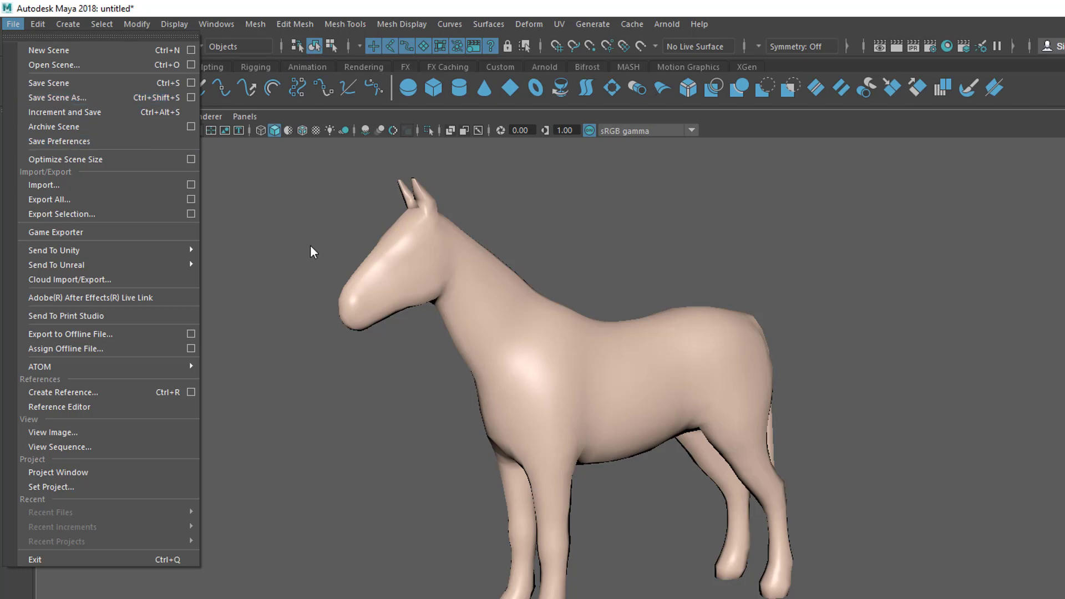
click(63, 84)
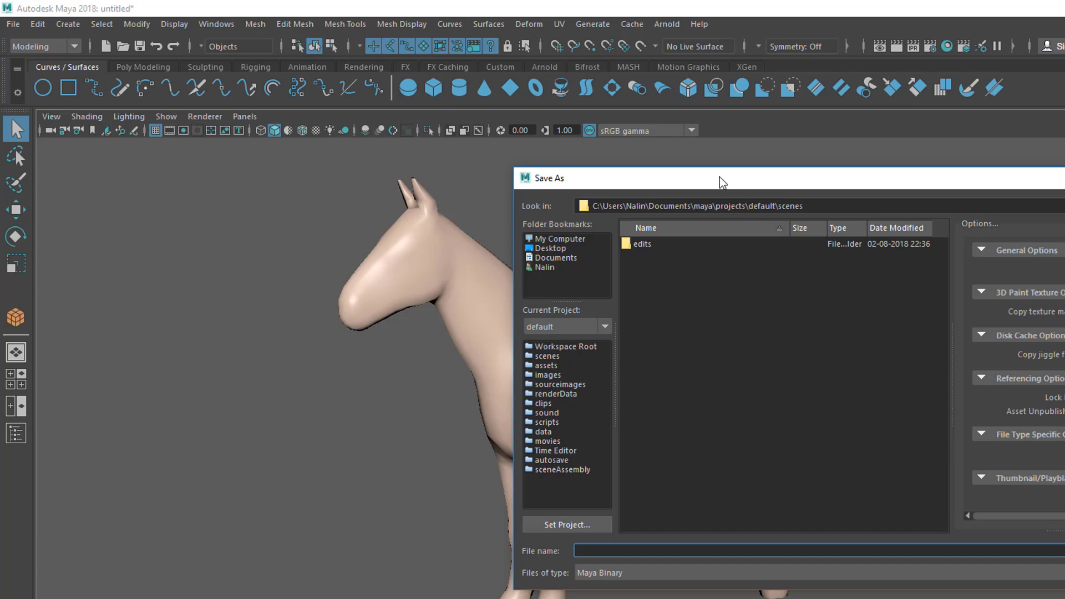
drag(720, 177, 814, 160)
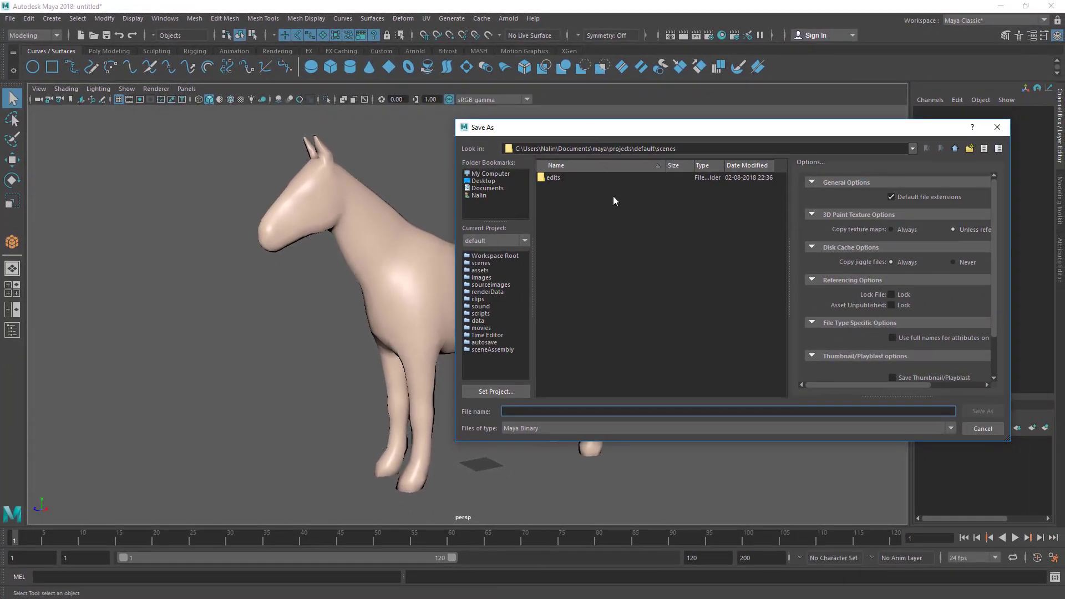
click(503, 175)
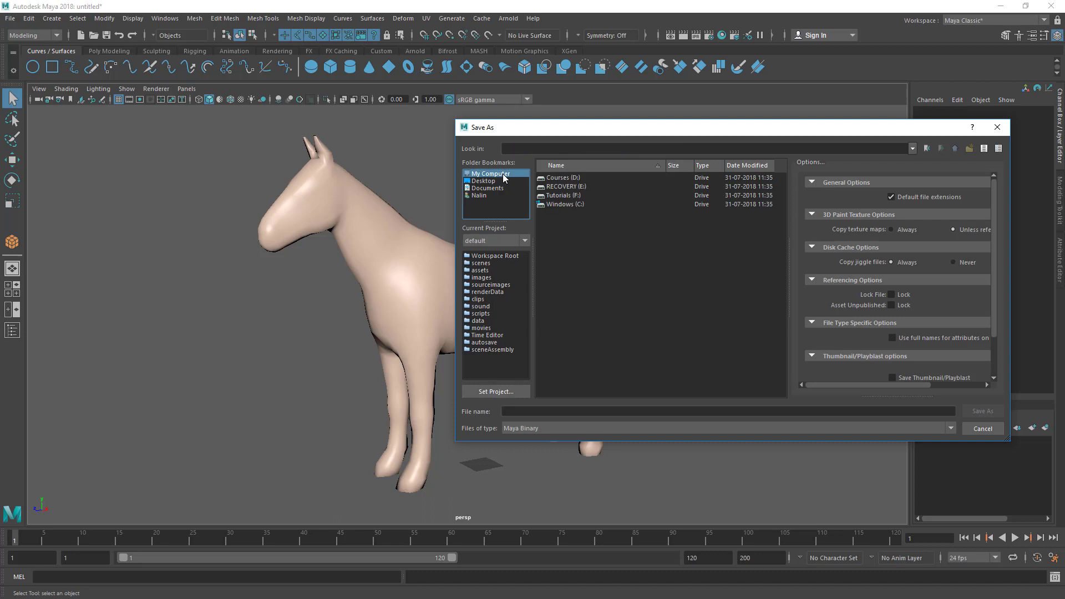
double_click(566, 179)
double_click(560, 195)
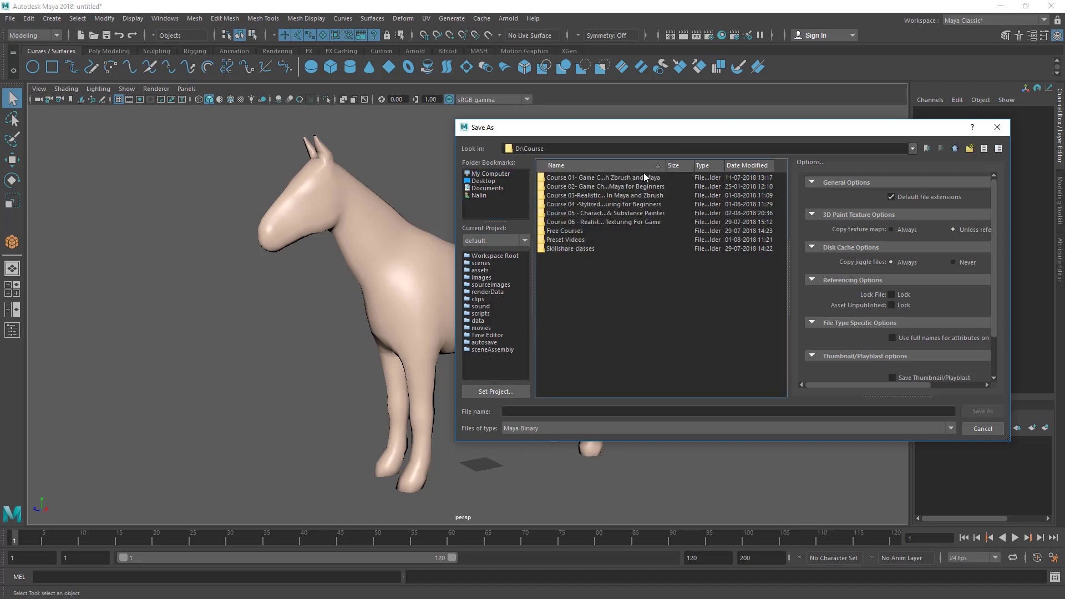
double_click(599, 212)
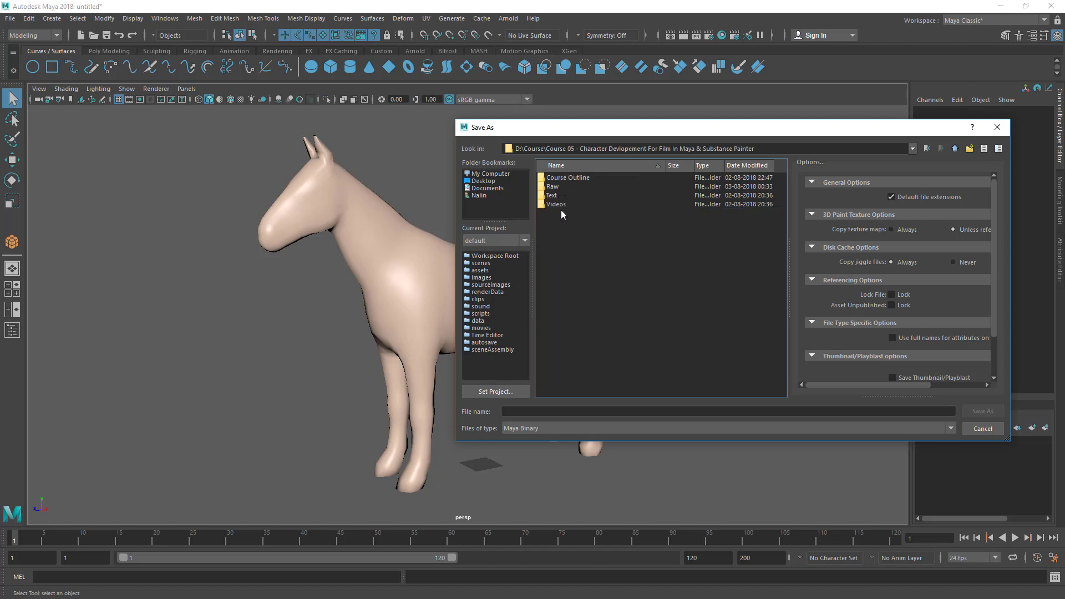
Create a folder named Project Files inside the Course 05 folder and open it as the save location.
right_click(582, 277)
click(624, 298)
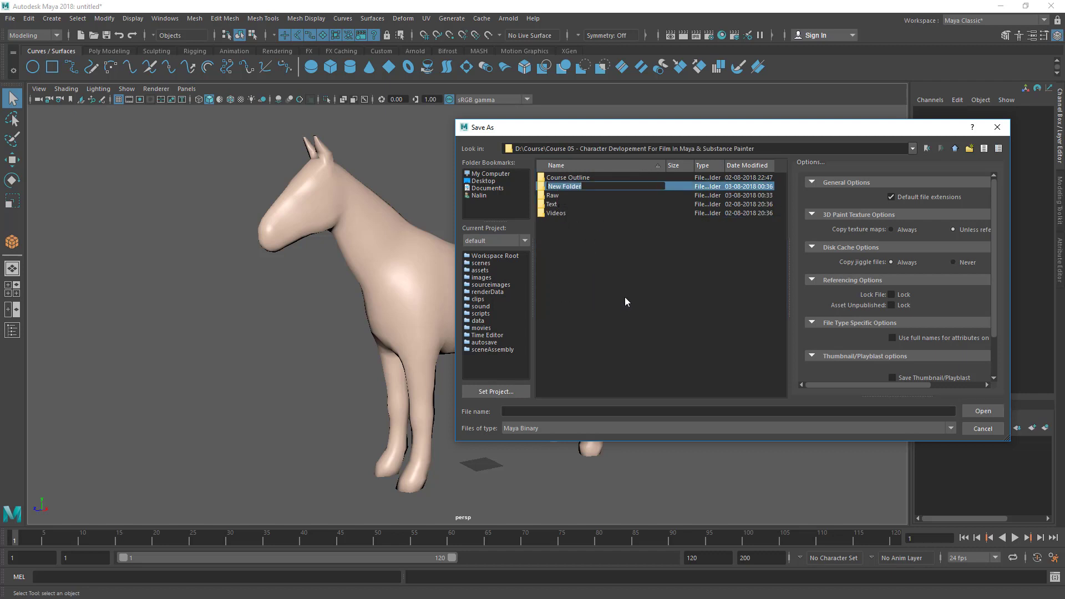
text(Project Files)
key(Return)
key(Return)
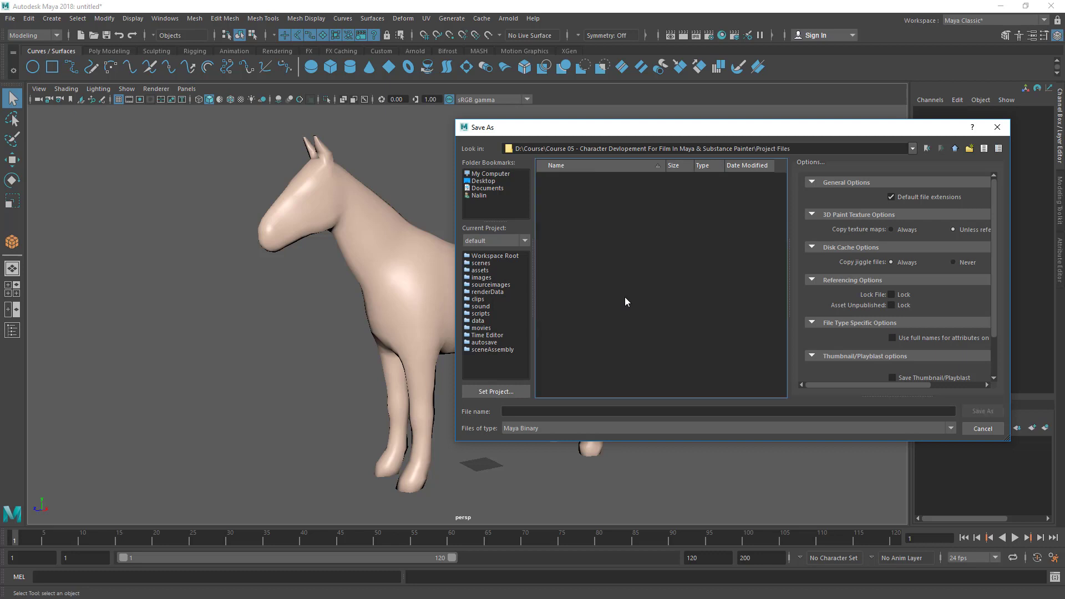
Save the scene in the Project Files folder under the name Horse as a Maya Binary file.
click(560, 412)
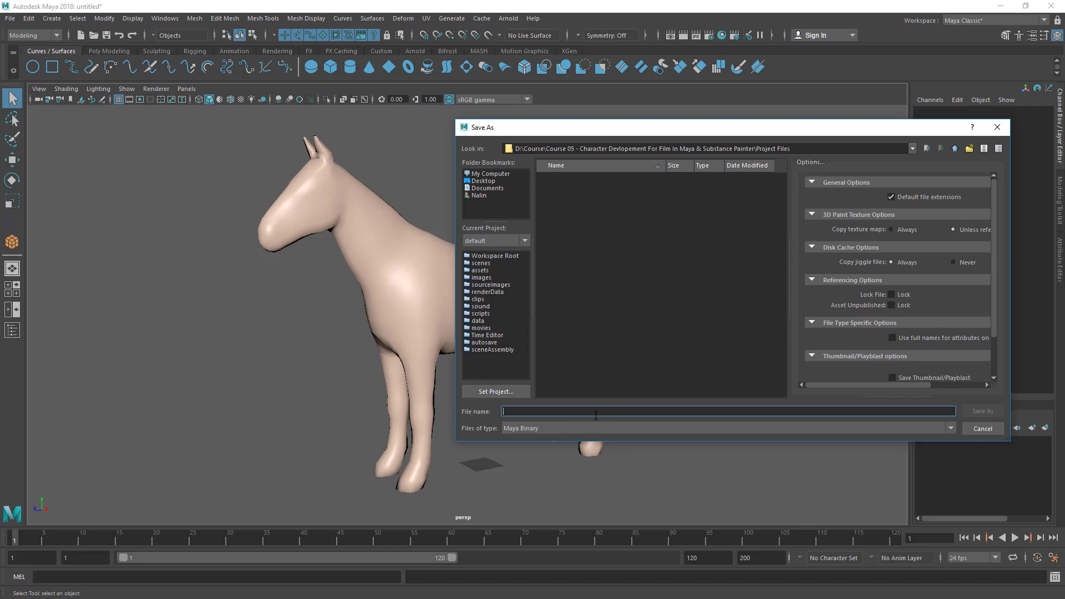
text(Horse)
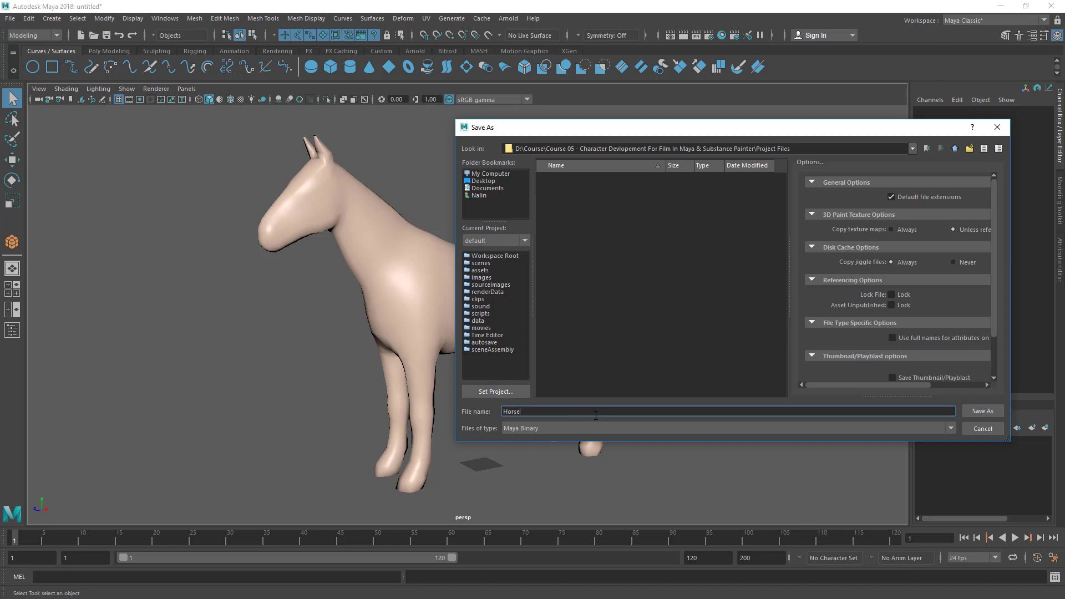
click(982, 411)
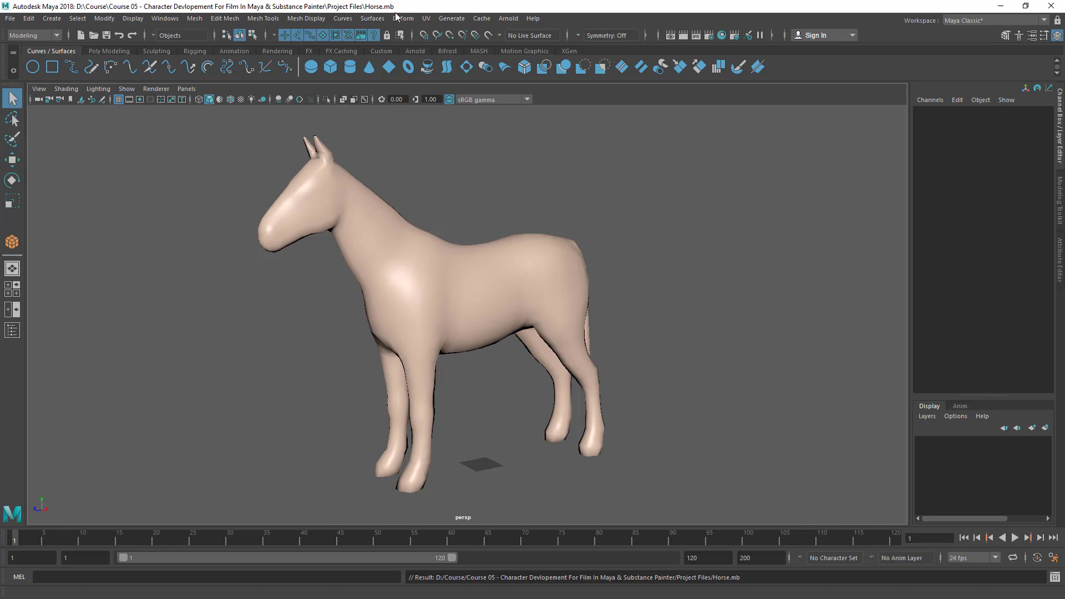
click(604, 228)
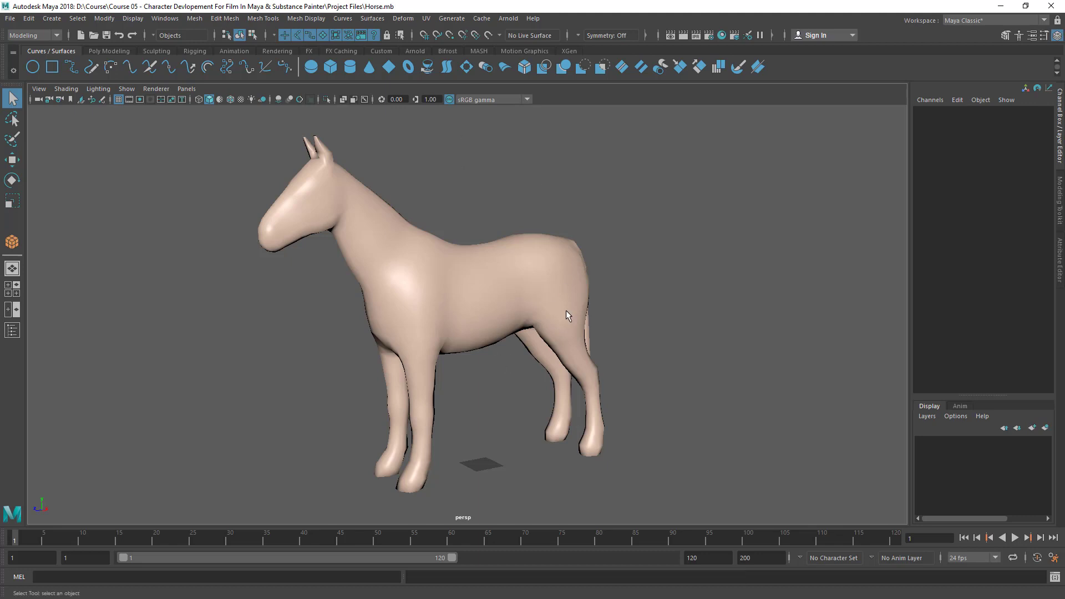
Examine the horse's head and neck up close from several angles and return to a view of the whole model.
scroll(389, 304, up, 4)
alt+middle_drag(408, 116, 479, 228)
alt+middle_drag(382, 184, 453, 285)
scroll(499, 260, up, 2)
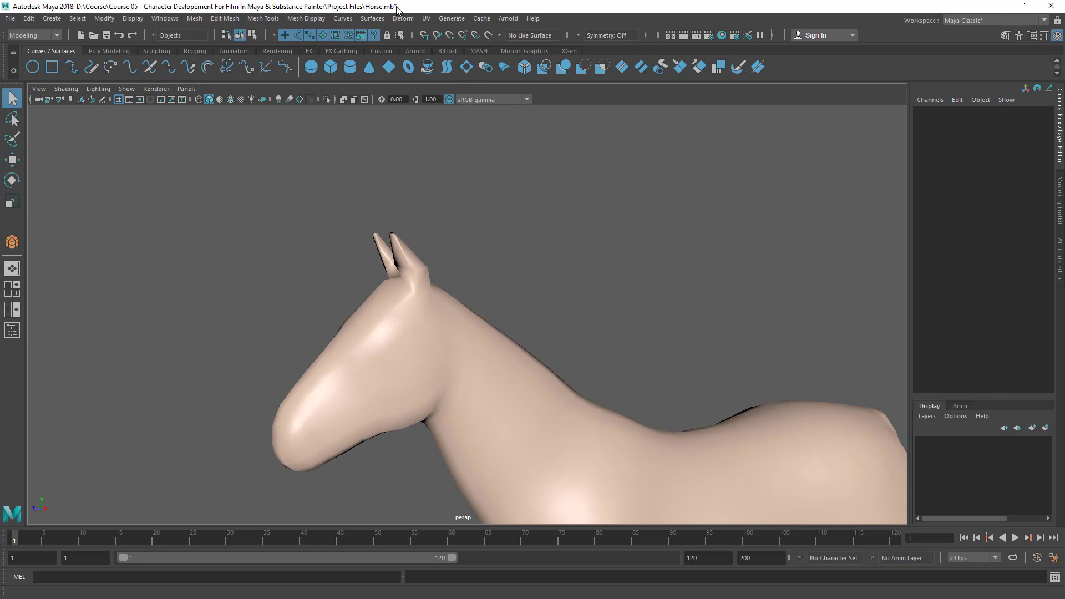
alt+middle_drag(533, 251, 510, 280)
alt+drag(511, 281, 494, 269)
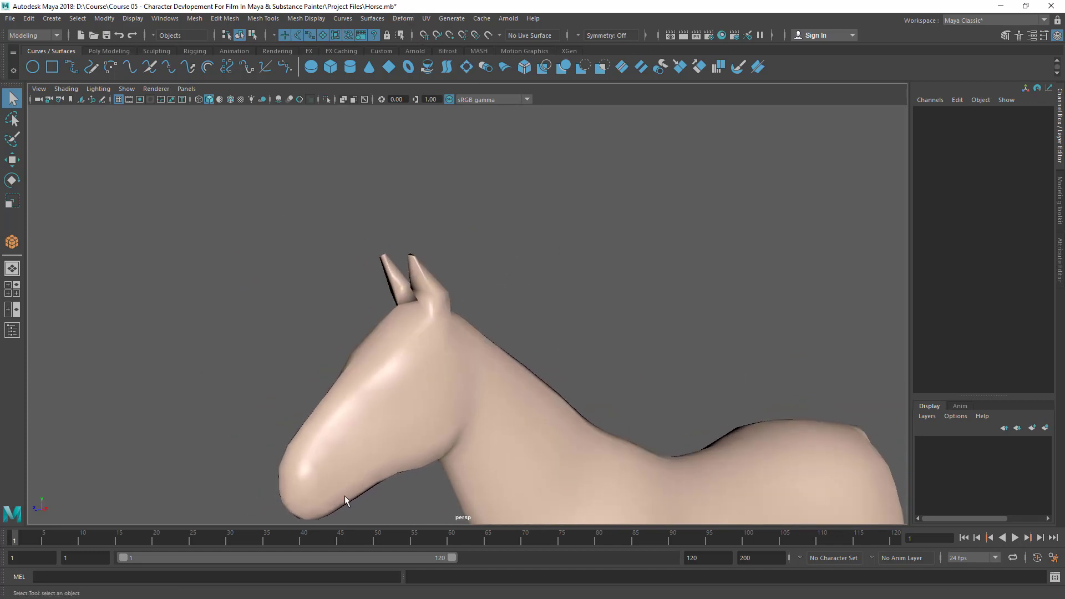
scroll(325, 313, up, 2)
alt+middle_drag(554, 307, 585, 306)
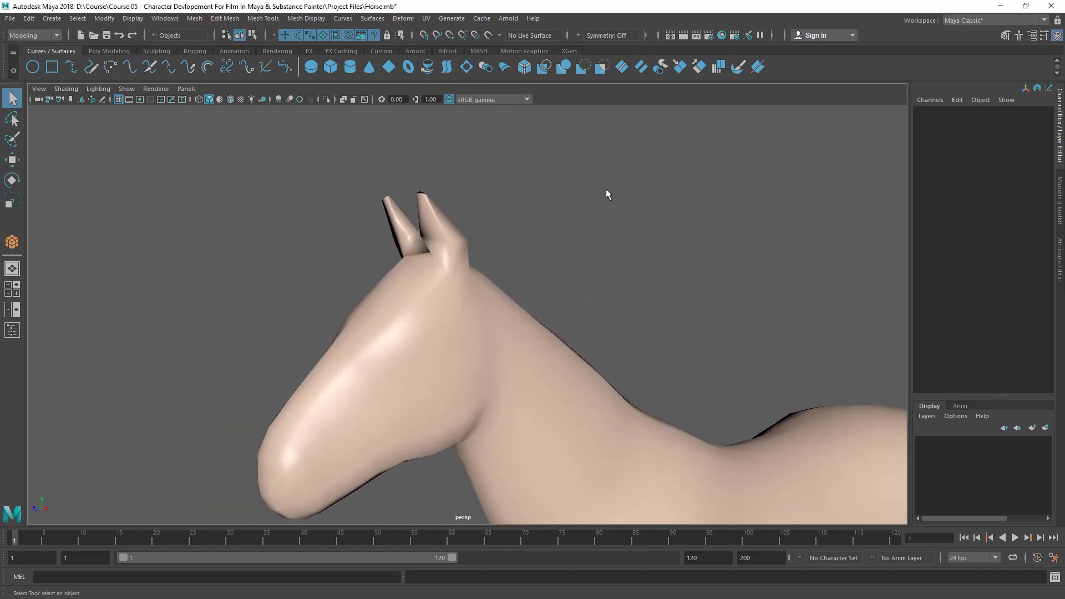
alt+drag(471, 252, 450, 244)
scroll(451, 244, up, 1)
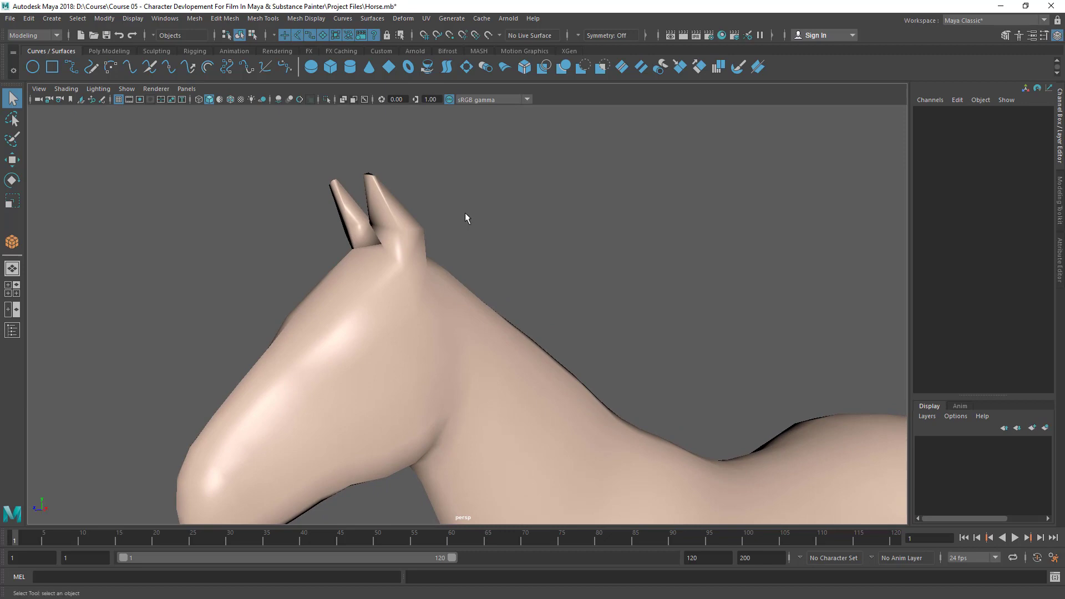
key(f)
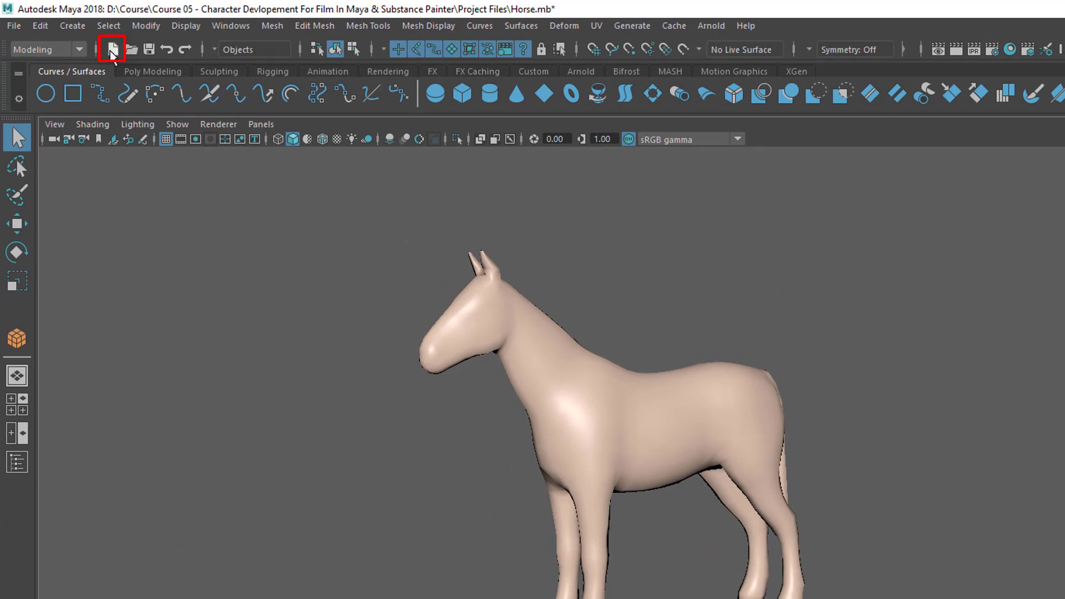
Start a new scene without saving the changes to Horse.mb.
click(11, 25)
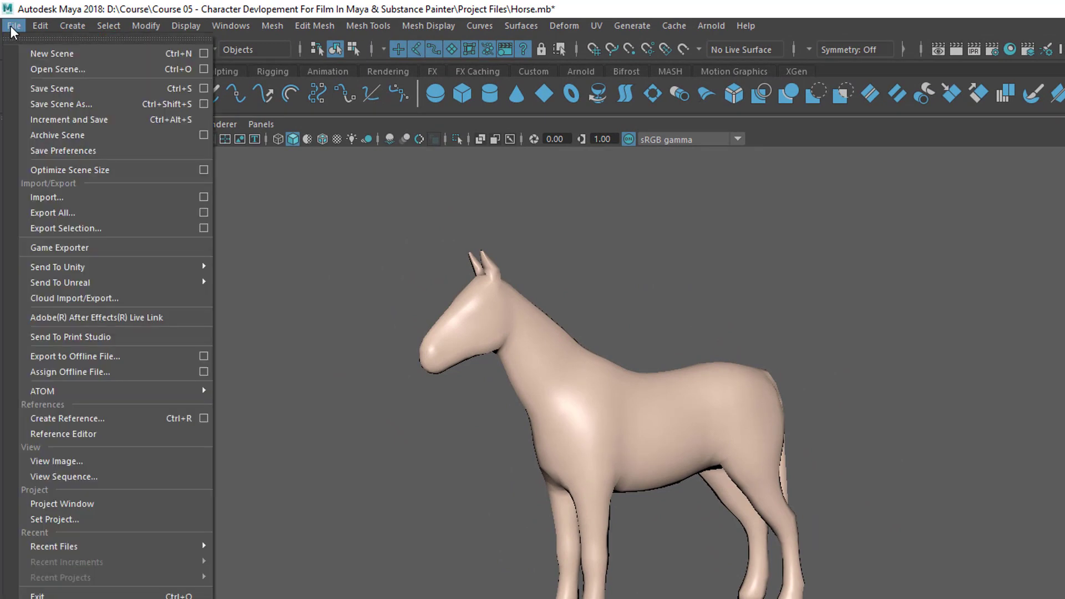
click(49, 55)
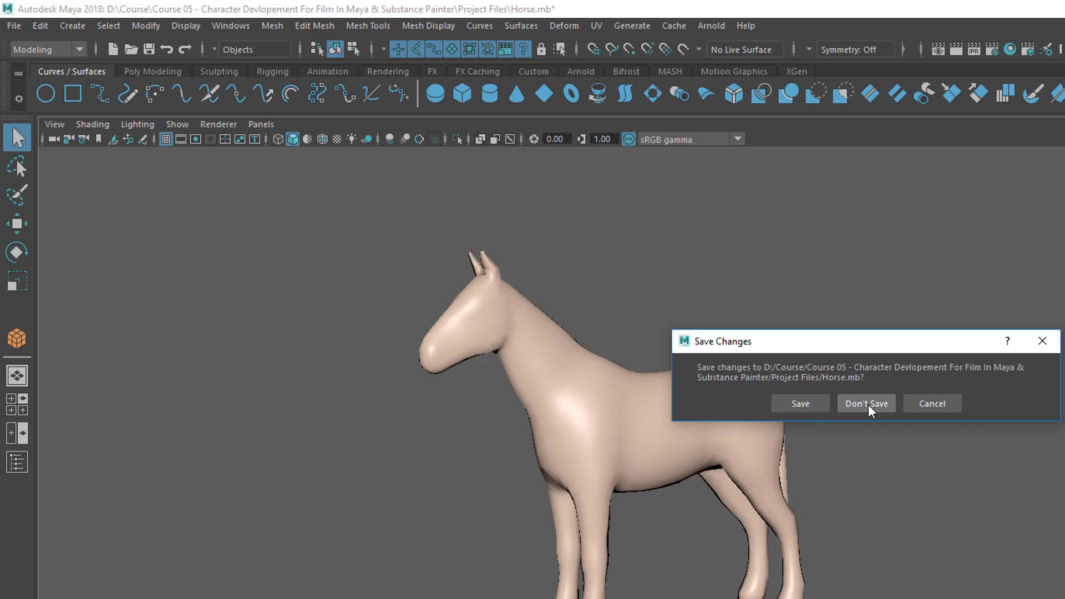
drag(837, 347, 824, 344)
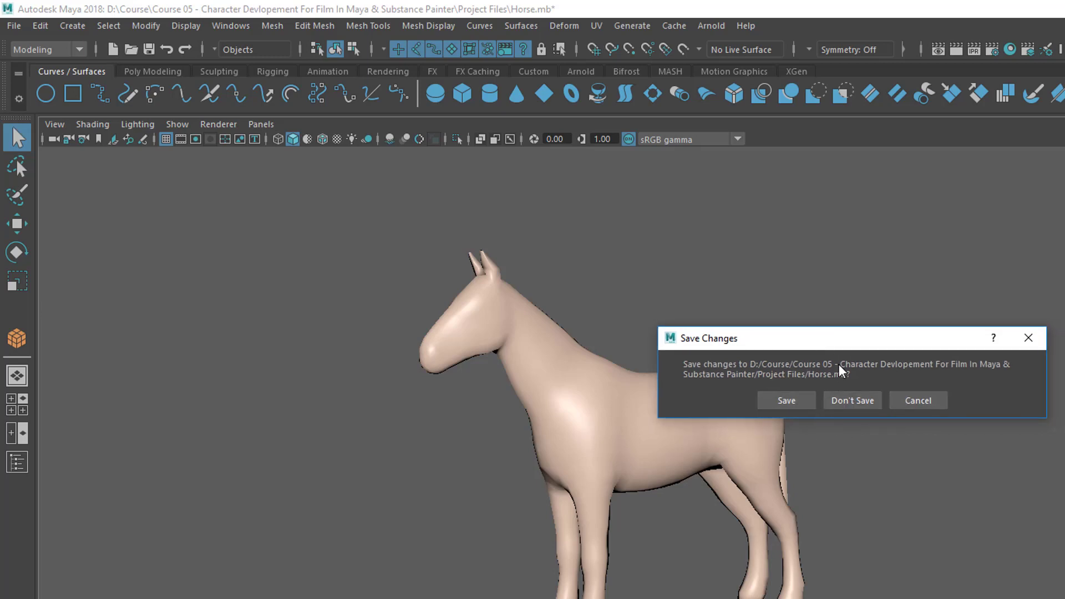
drag(835, 339, 835, 346)
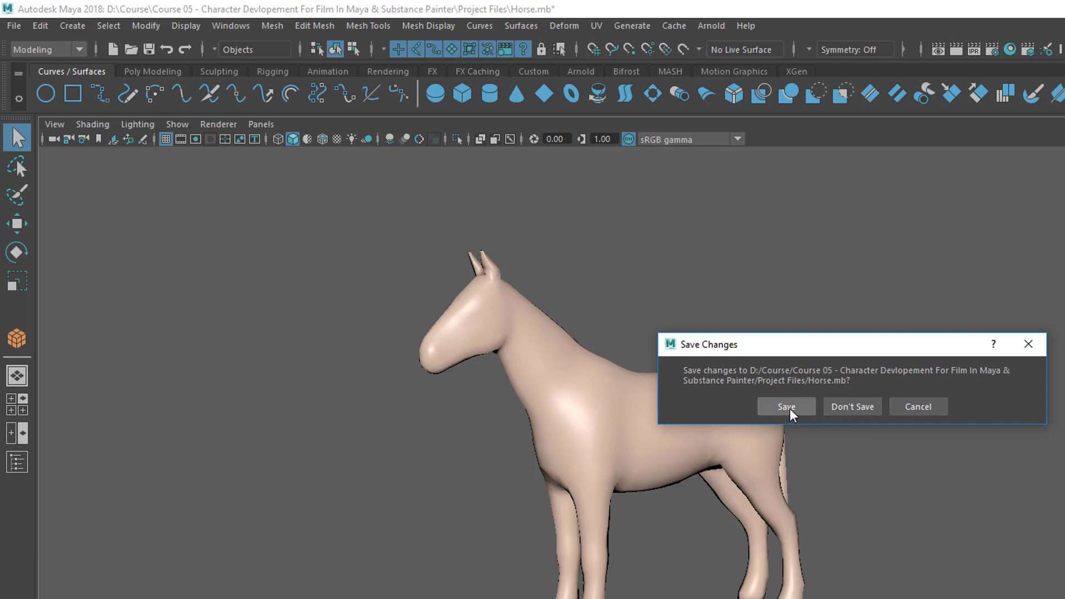
click(857, 411)
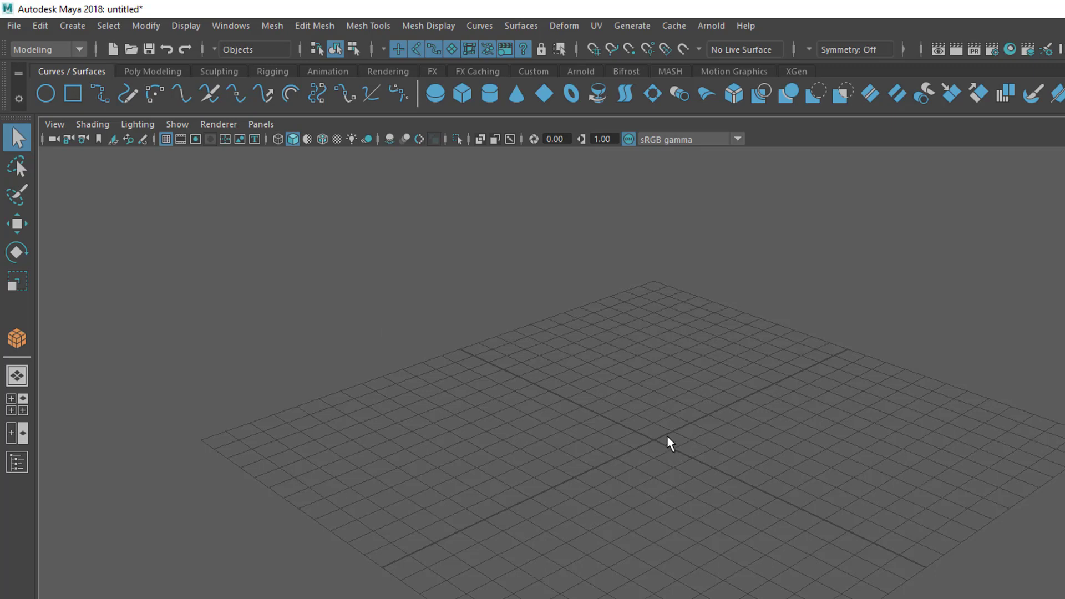
Begin opening a scene from the Project Files folder and limit the listed files to Maya Binary.
click(14, 24)
click(434, 276)
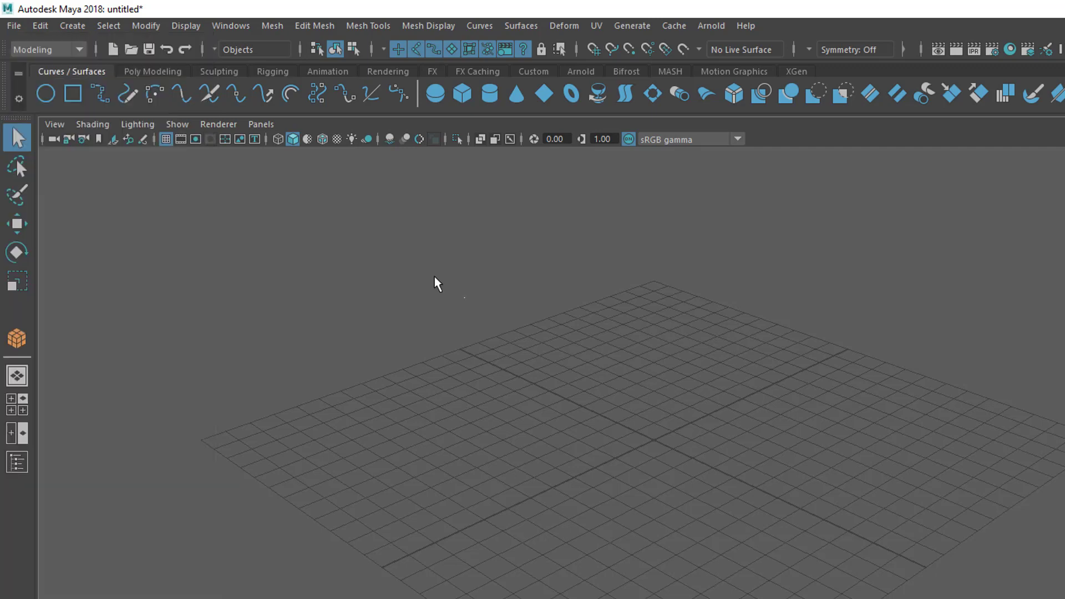
click(129, 50)
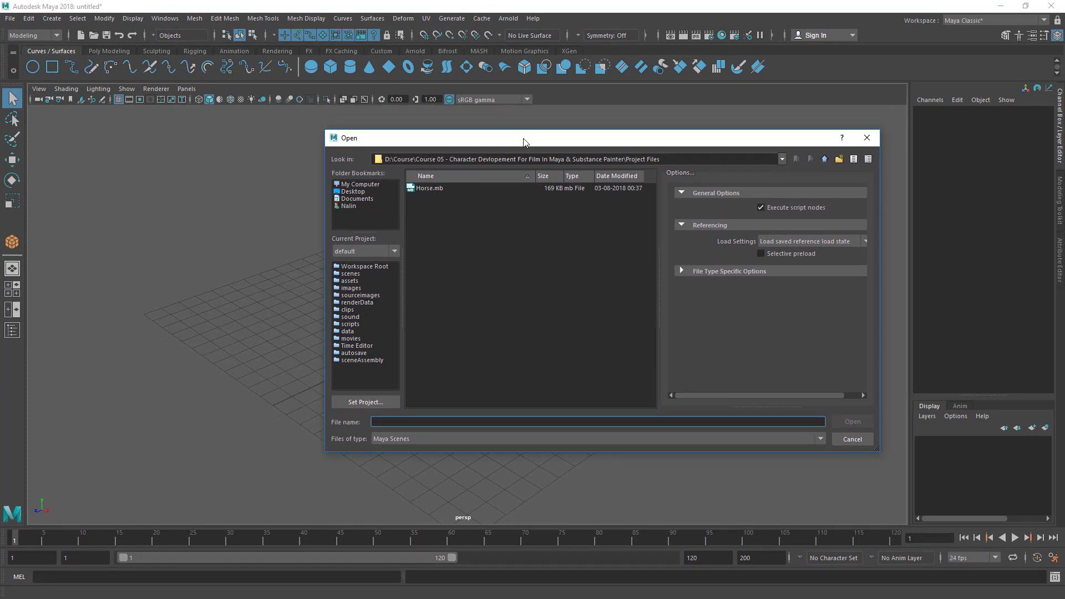
drag(523, 138, 514, 151)
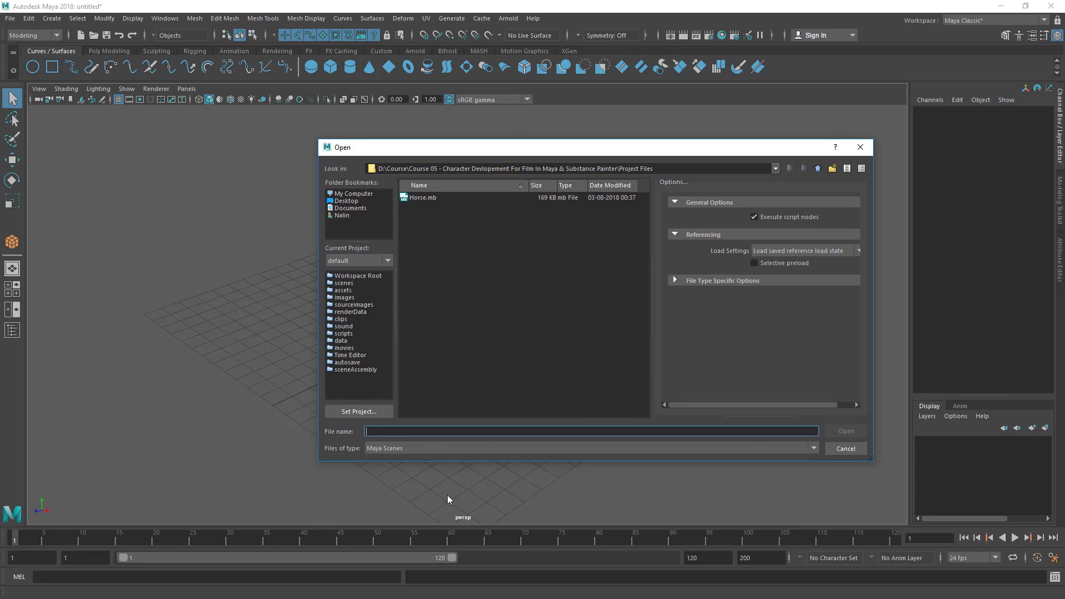
click(402, 449)
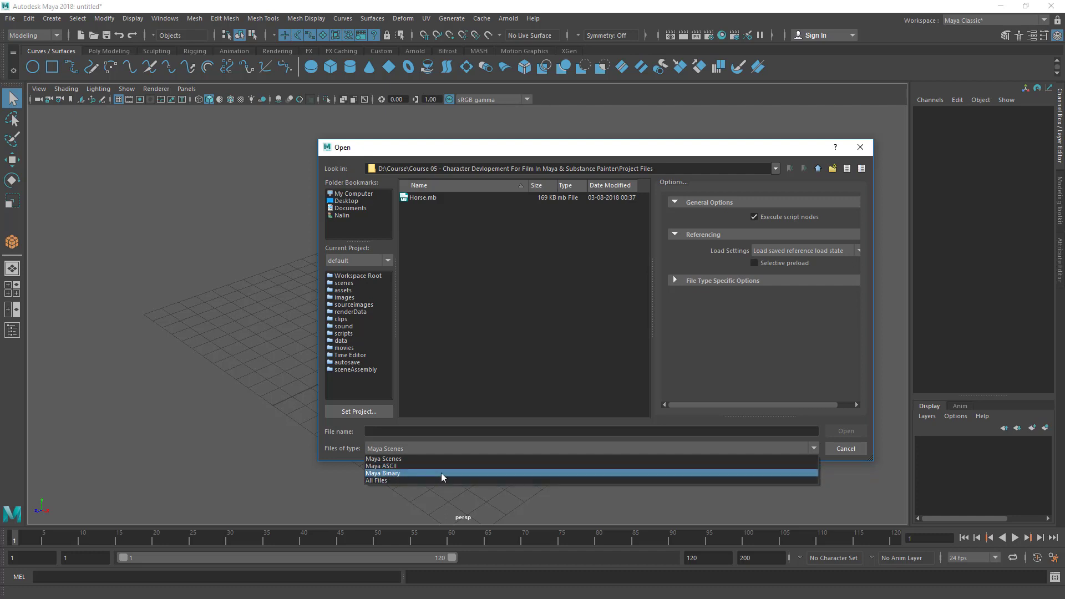
click(399, 473)
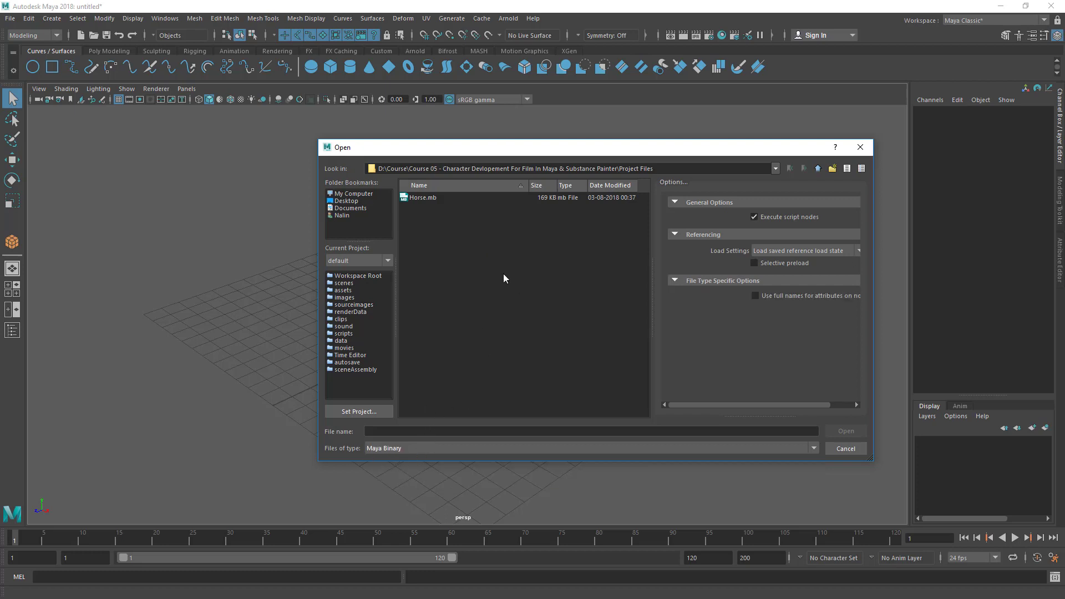
Open Horse.mb without saving the changes to the untitled scene.
click(418, 199)
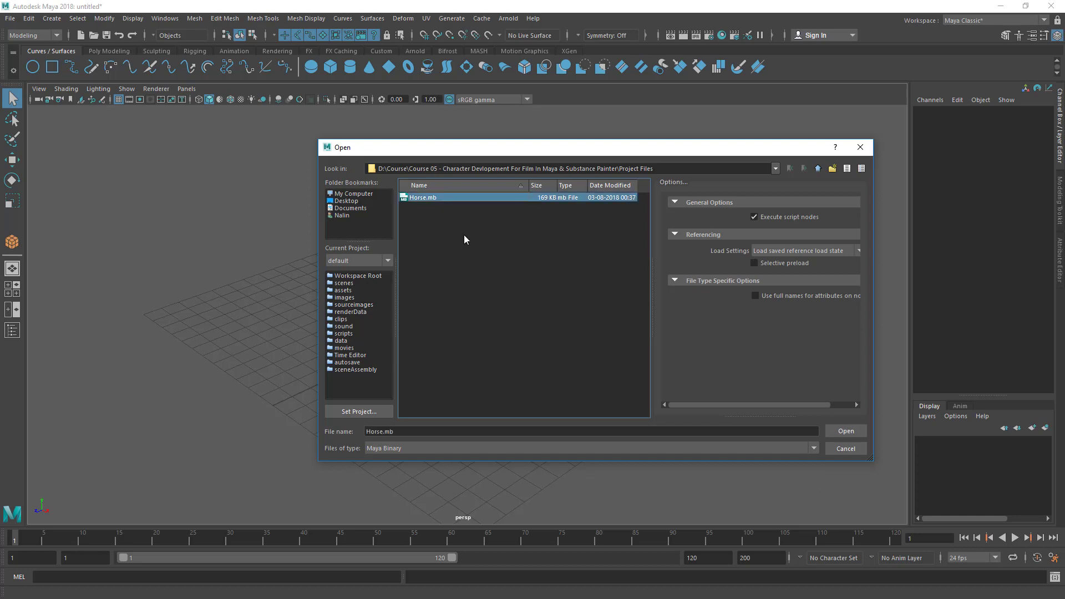
click(847, 431)
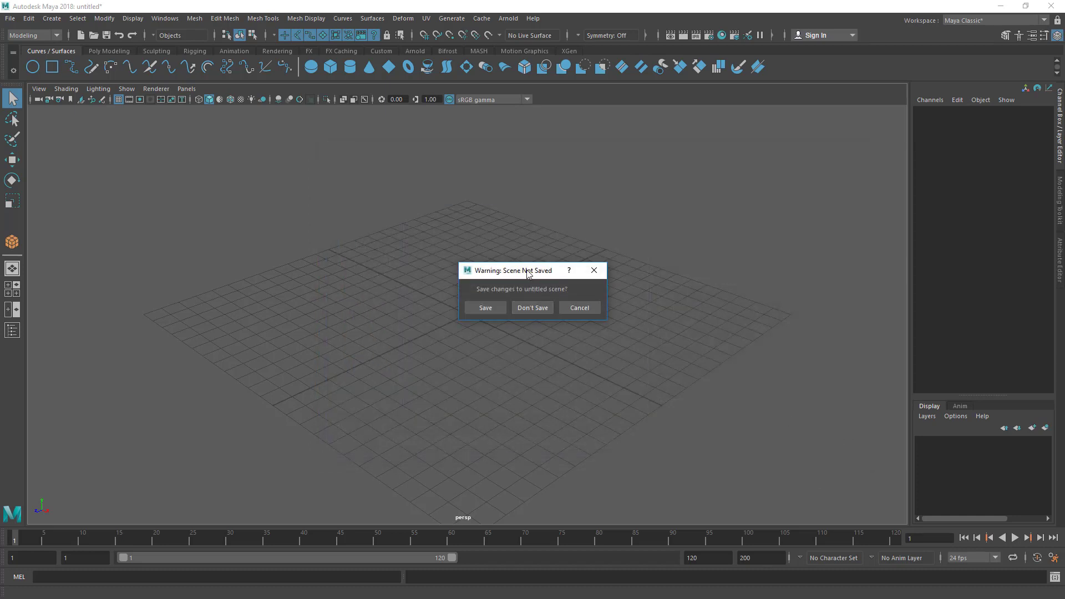
drag(527, 274, 504, 282)
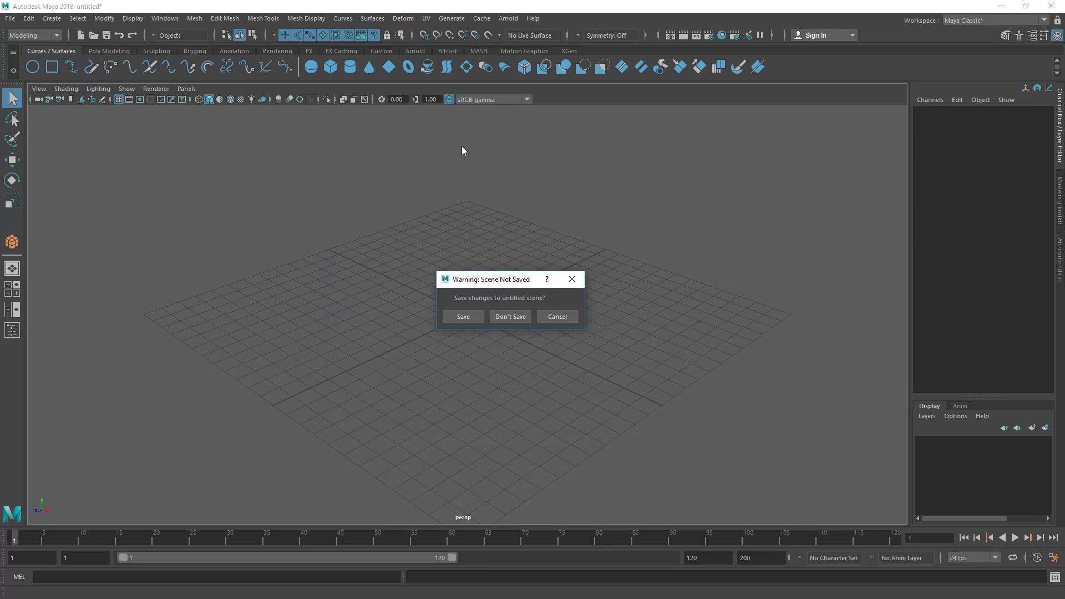
click(506, 318)
Switch the horse mesh to vertex editing and show its head and neck from the side.
alt+drag(501, 364, 272, 387)
alt+right_drag(294, 394, 342, 400)
alt+drag(427, 288, 390, 282)
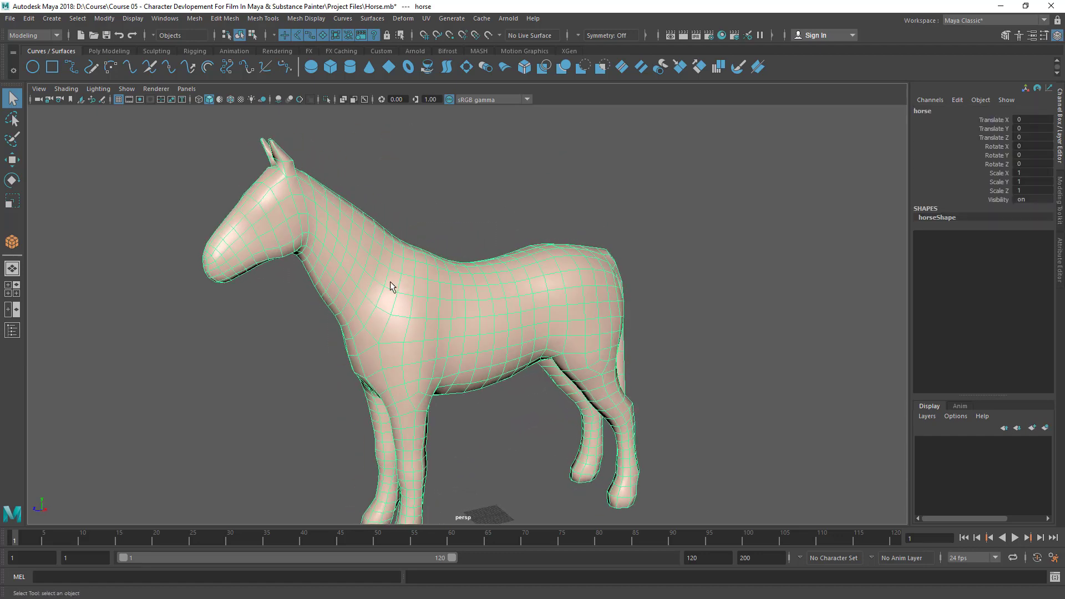
alt+middle_drag(390, 282, 424, 321)
alt+drag(424, 321, 341, 254)
right_drag(341, 255, 258, 271)
alt+middle_drag(255, 271, 295, 288)
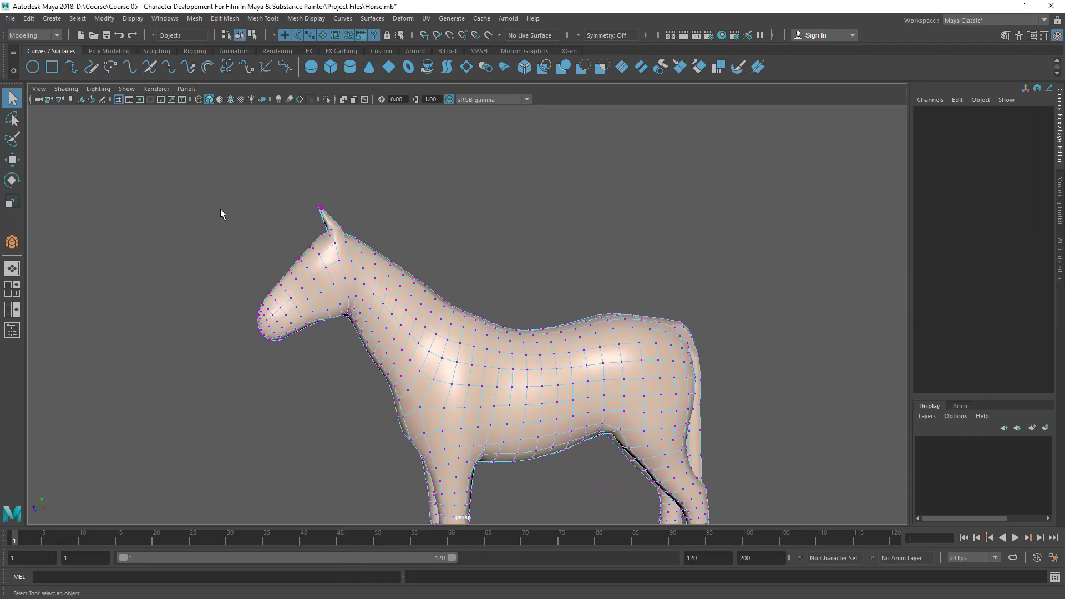
Move all the head vertices up and forward to lengthen the horse's neck, and return to object mode with the horse selected.
drag(197, 192, 381, 363)
key(w)
drag(320, 289, 244, 234)
key(q)
right_drag(356, 269, 465, 207)
click(488, 213)
drag(488, 213, 313, 374)
mouse_move(313, 374)
alt+middle_down()
mouse_move(343, 367)
mouse_move(301, 366)
alt+middle_up()
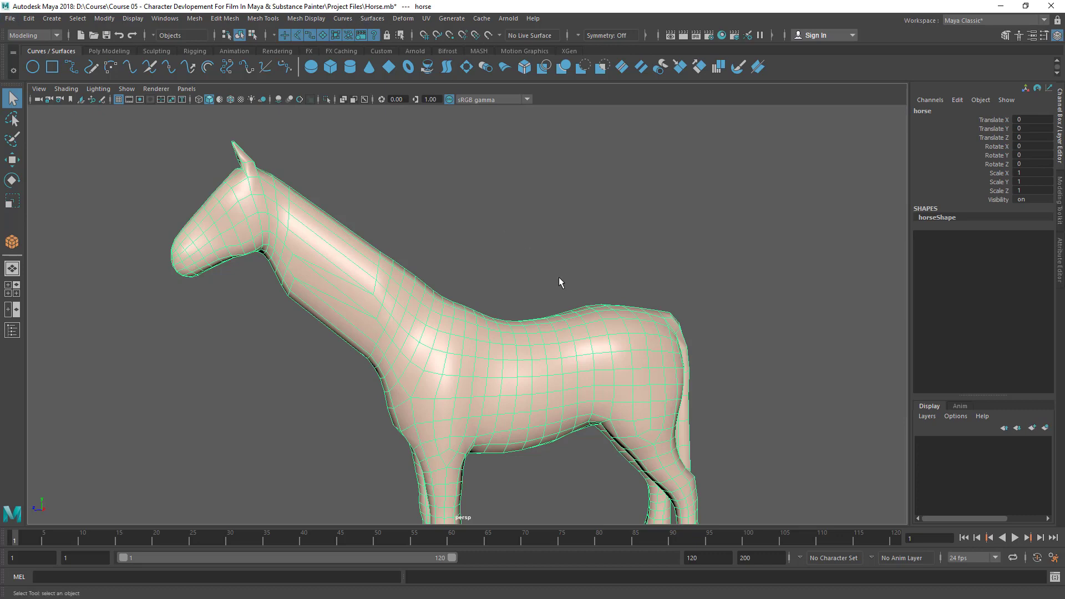
alt+right_drag(560, 282, 455, 239)
alt+middle_drag(455, 238, 447, 221)
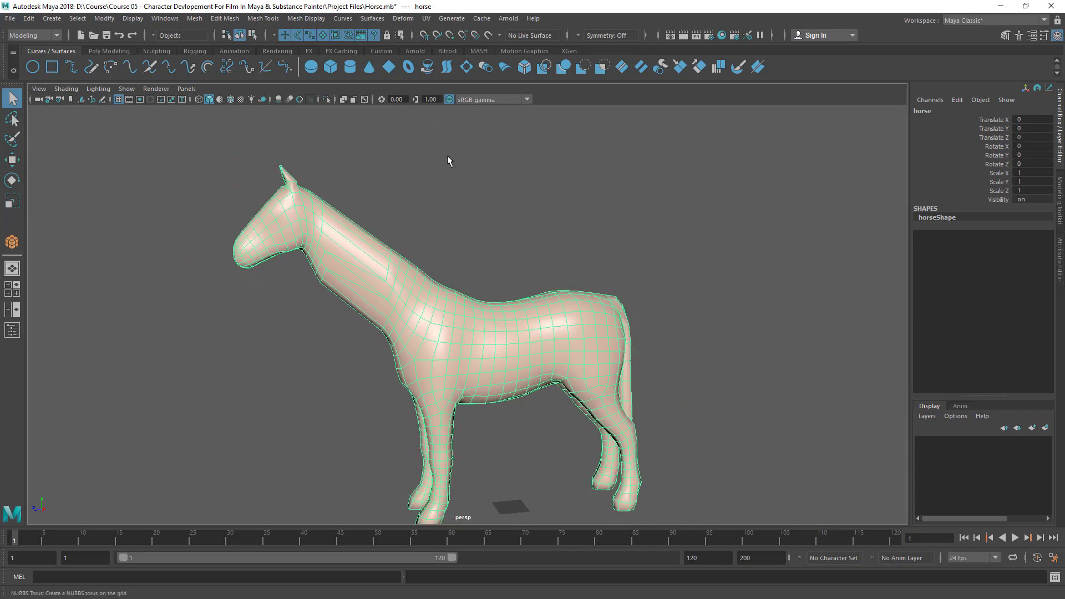
alt+drag(447, 162, 399, 167)
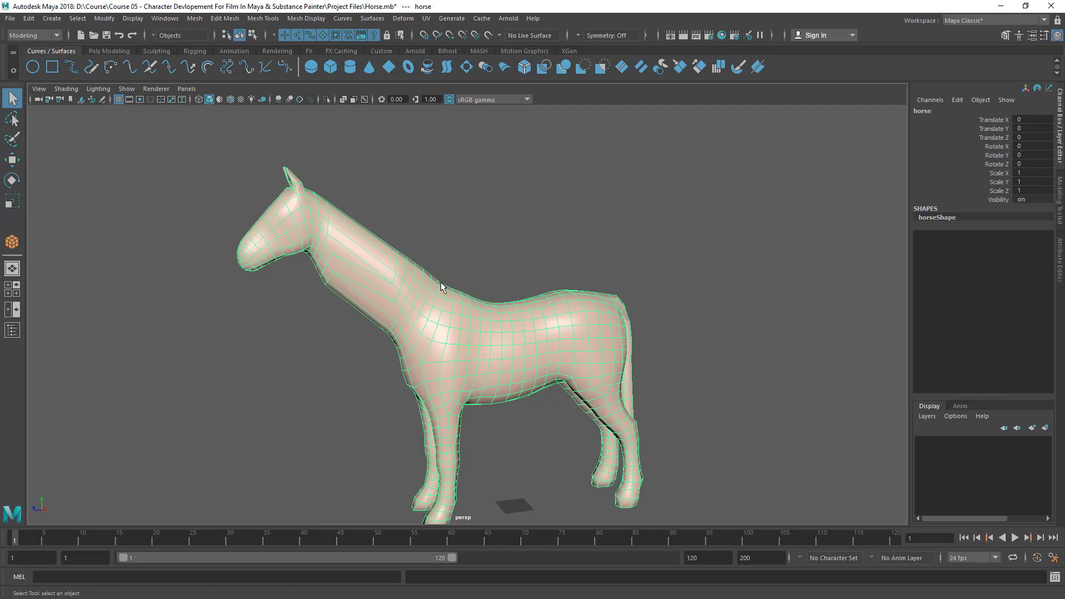
key(ctrl+s)
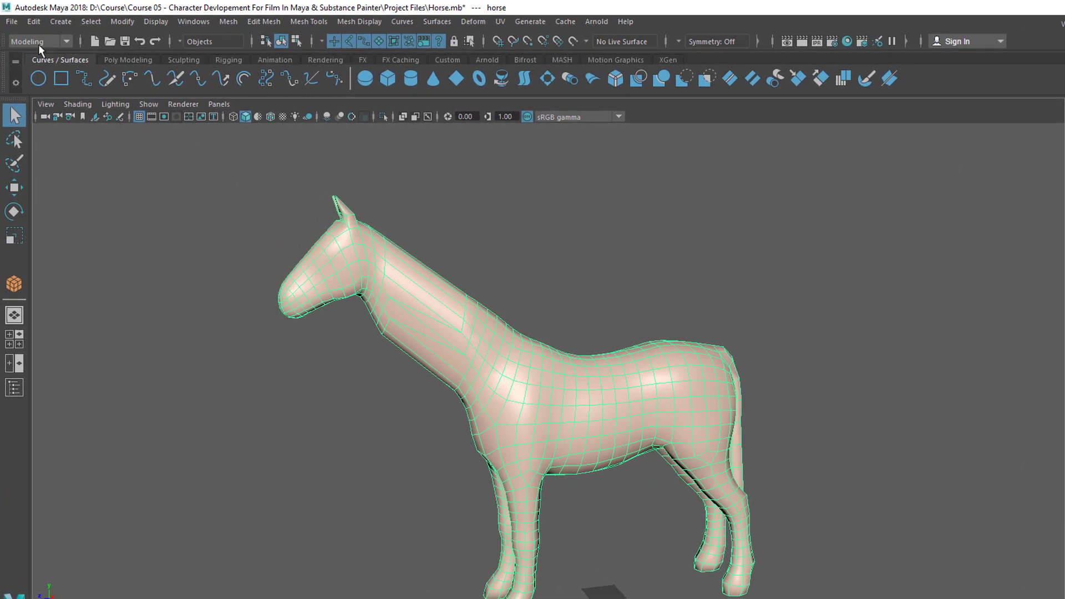
click(12, 22)
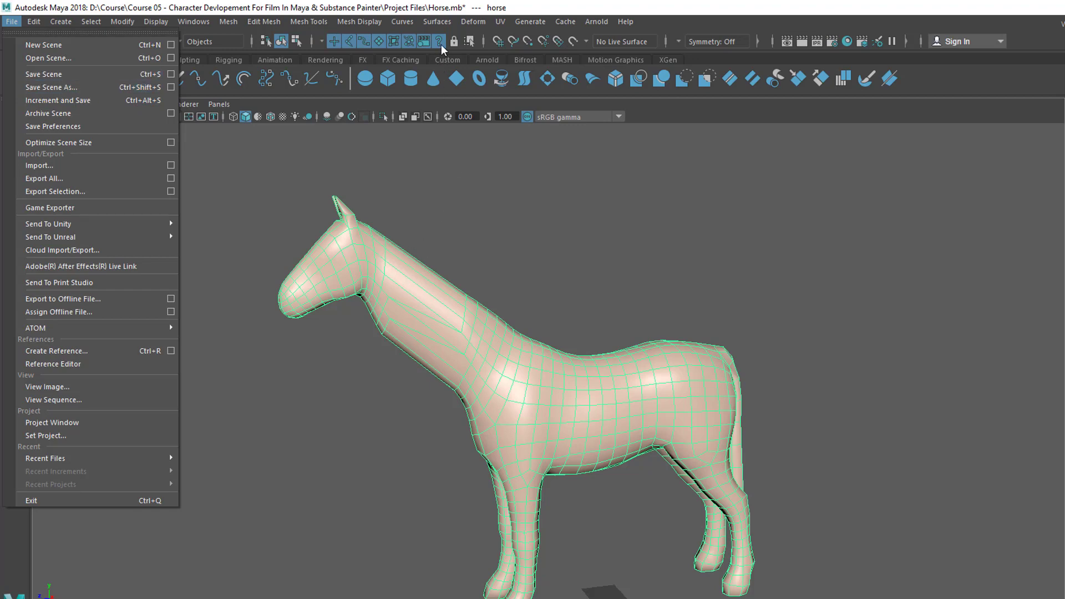
mouse_move(437, 21)
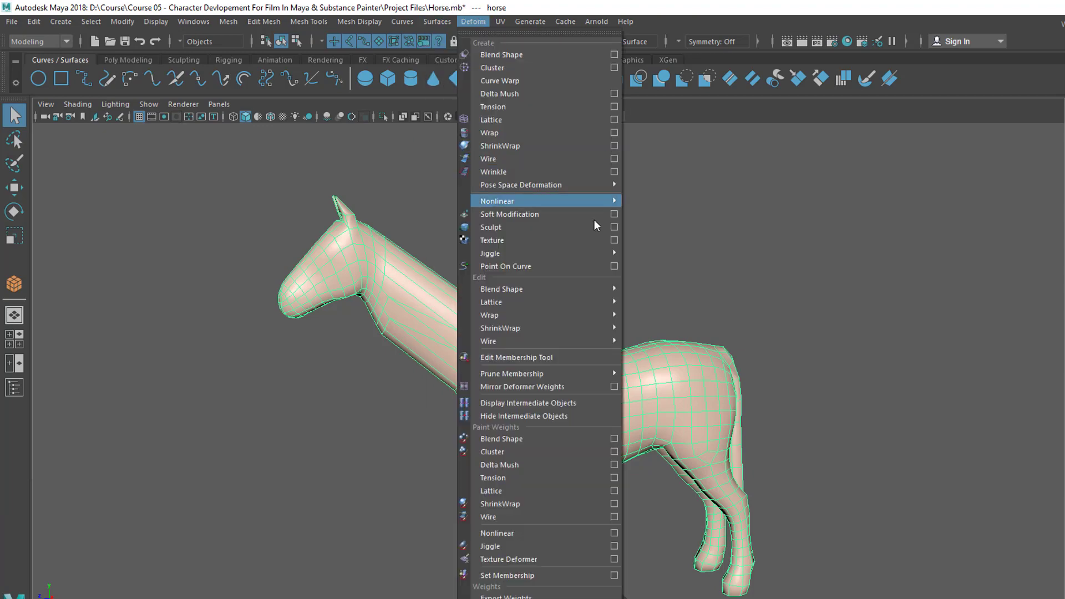
click(361, 169)
click(326, 351)
click(290, 288)
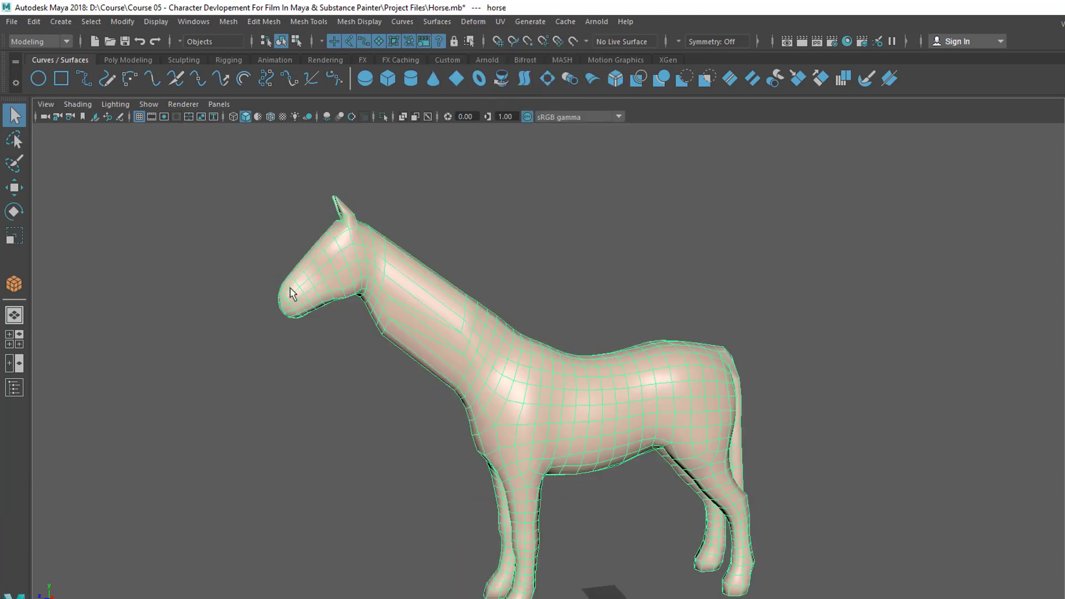
Save the modified scene as a new Maya Binary file named HorseV2.mb in the Project Files folder.
click(12, 22)
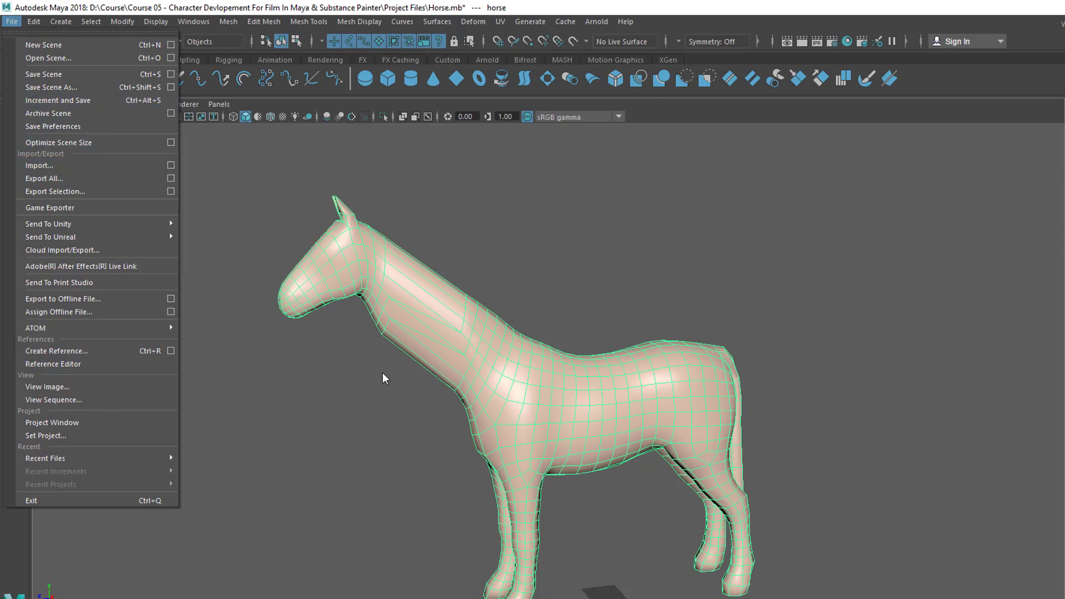
click(78, 87)
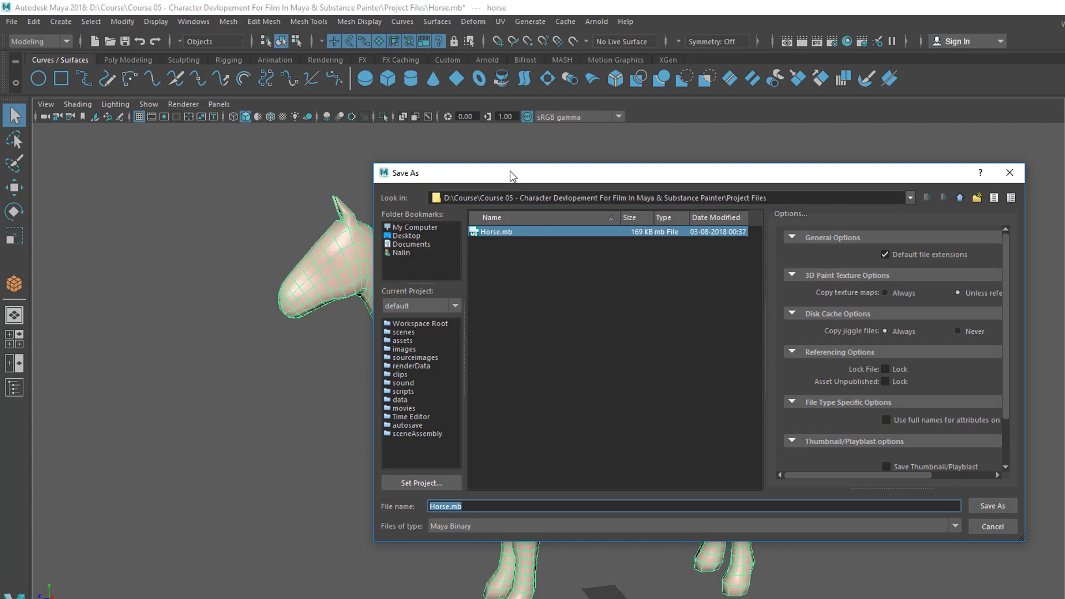
drag(510, 175, 504, 150)
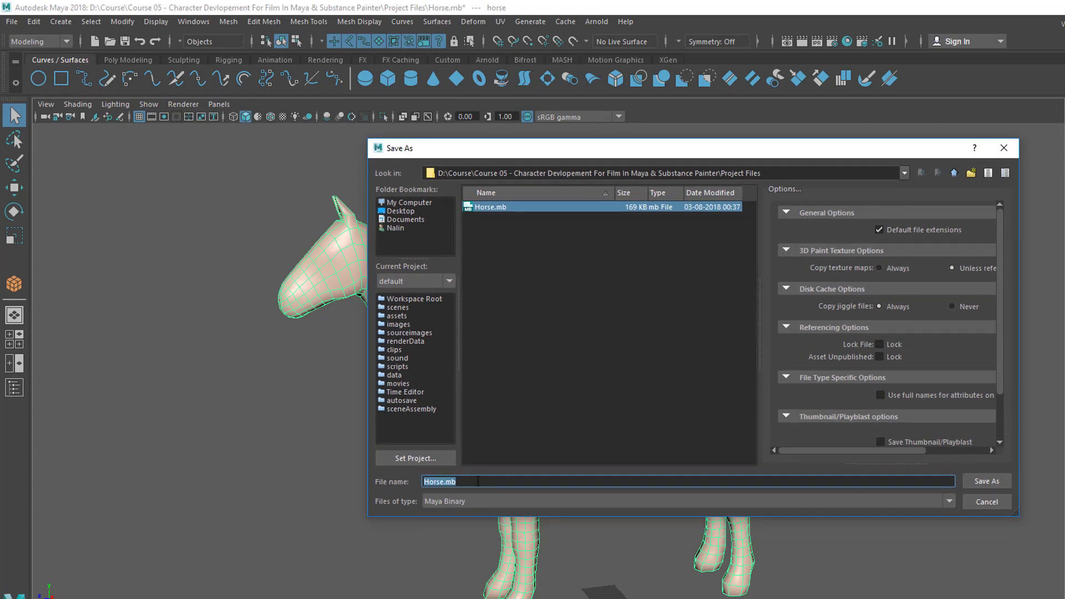
click(474, 482)
text(V2)
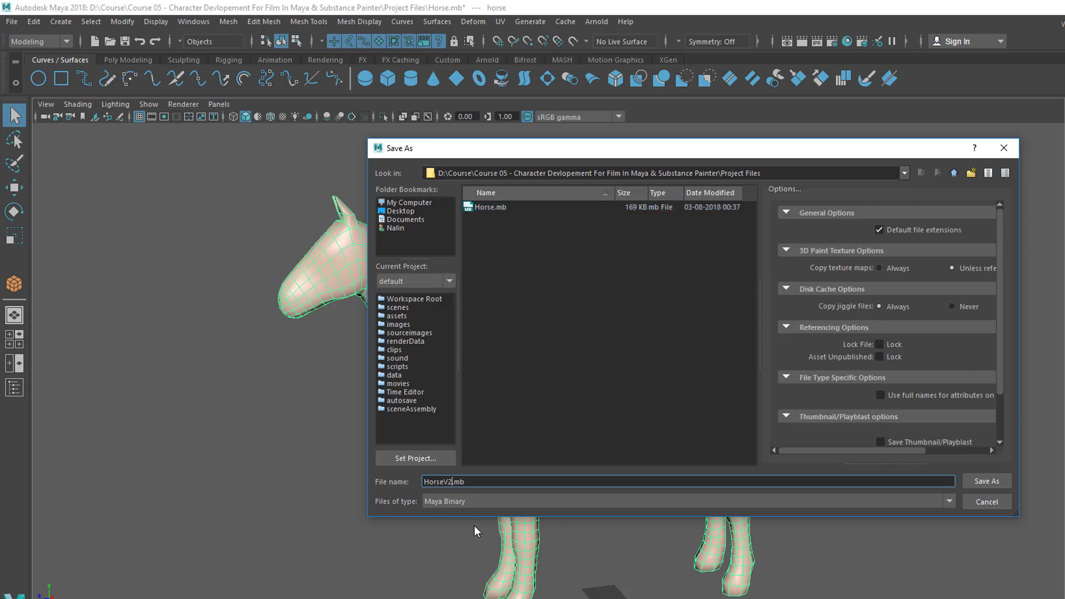
click(986, 482)
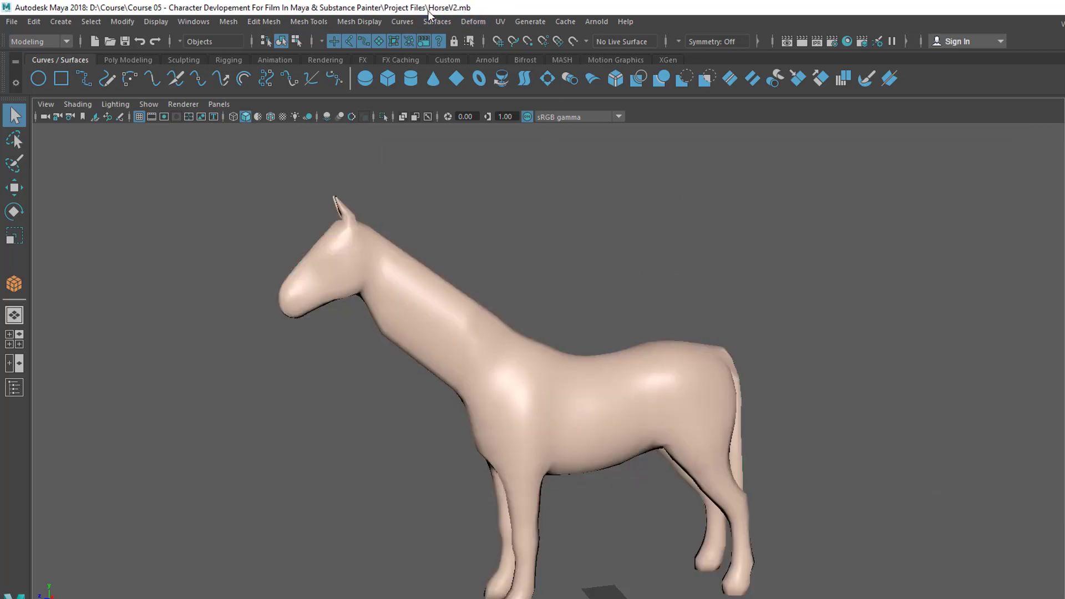
Open the original Horse.mb scene to check its unmodified model.
click(110, 41)
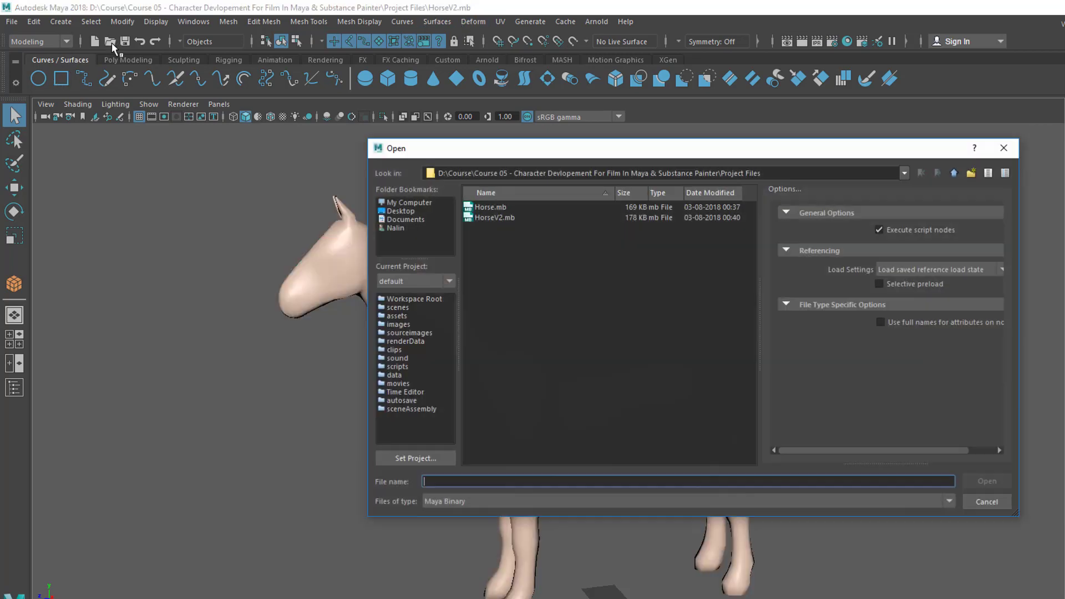
click(495, 208)
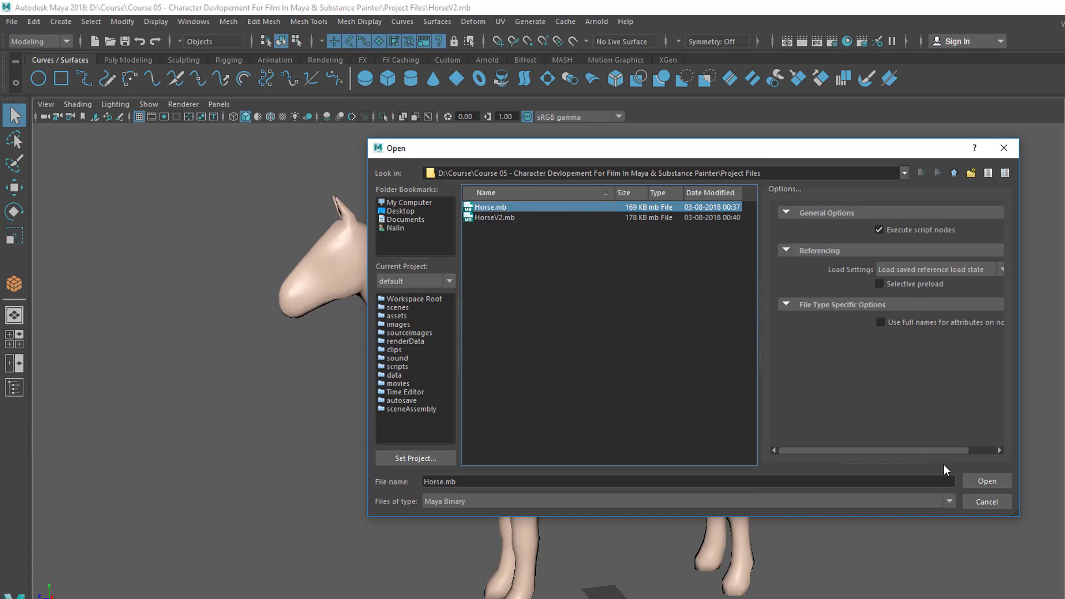
click(987, 482)
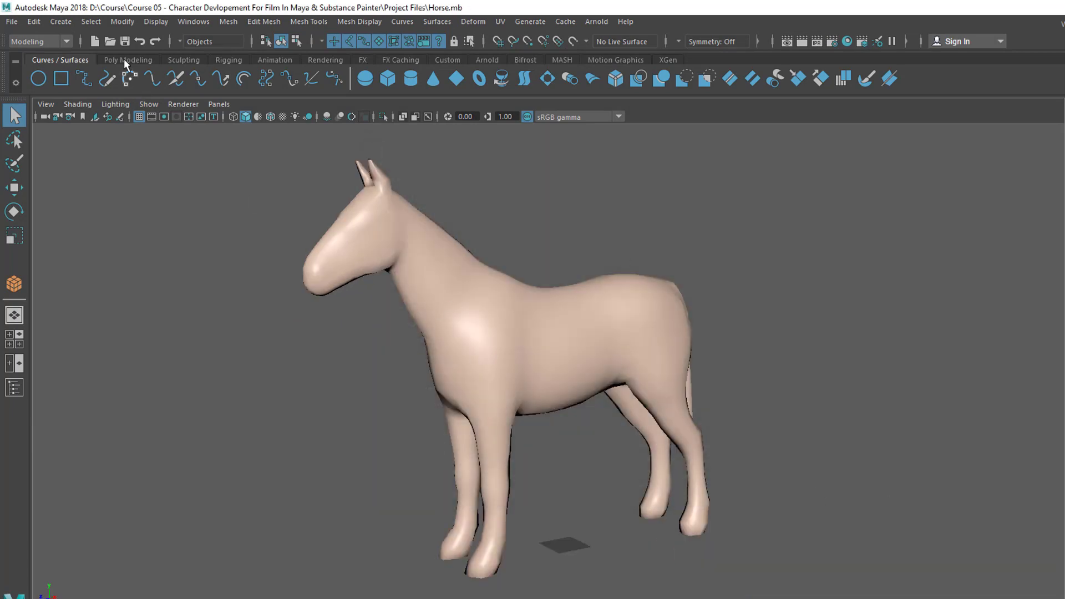
Open the HorseV2.mb scene from the Project Files folder.
click(111, 43)
click(494, 219)
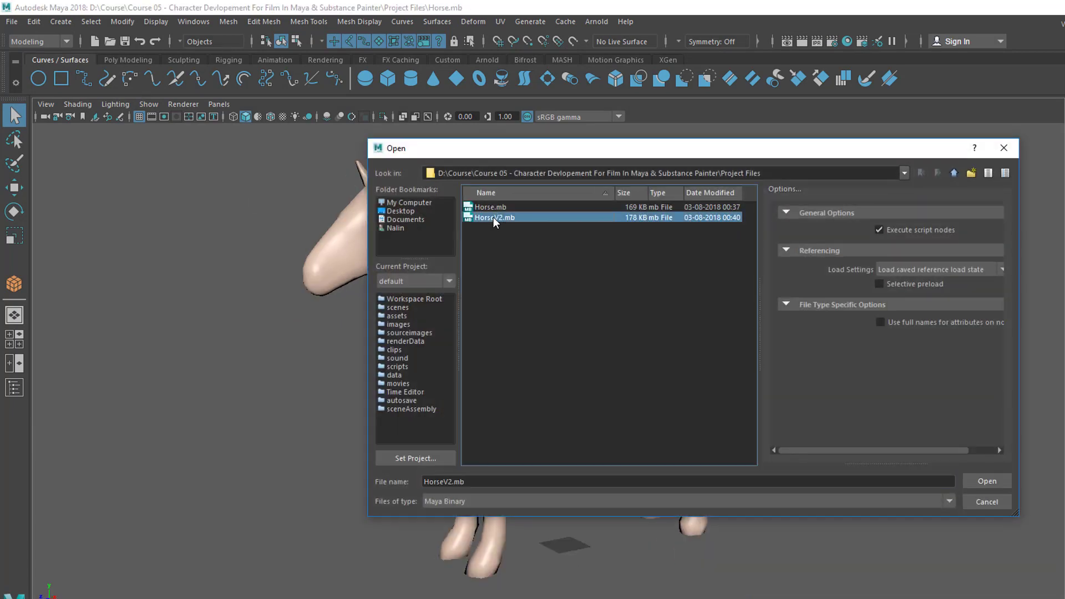
click(982, 480)
Move the ear tip vertices up and forward to stretch both ears into long spikes, and return to object mode.
alt+drag(368, 294, 463, 325)
click(427, 300)
right_drag(427, 299, 397, 298)
alt+drag(397, 298, 349, 209)
key(w)
key(q)
right_drag(389, 290, 466, 266)
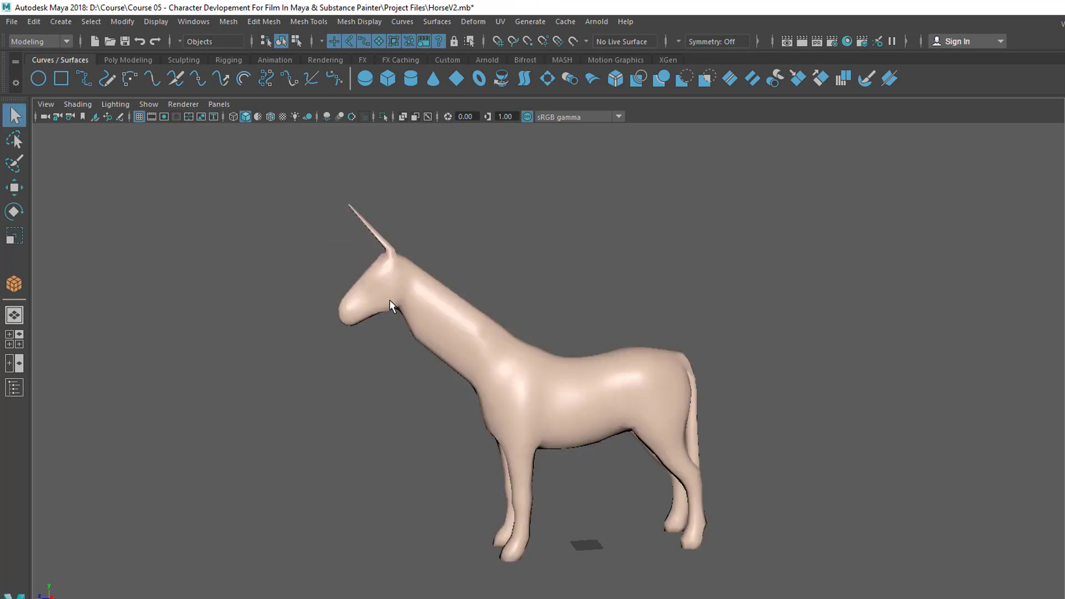
scroll(492, 280, up, 2)
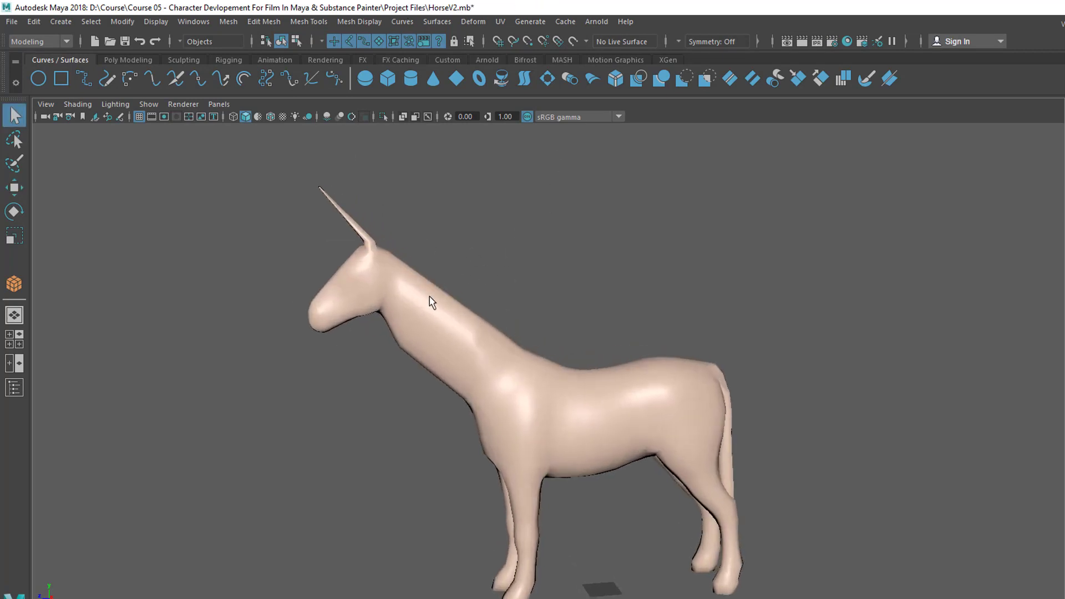
alt+drag(432, 302, 376, 247)
Save the ear changes to the current file, HorseV2.mb.
click(12, 21)
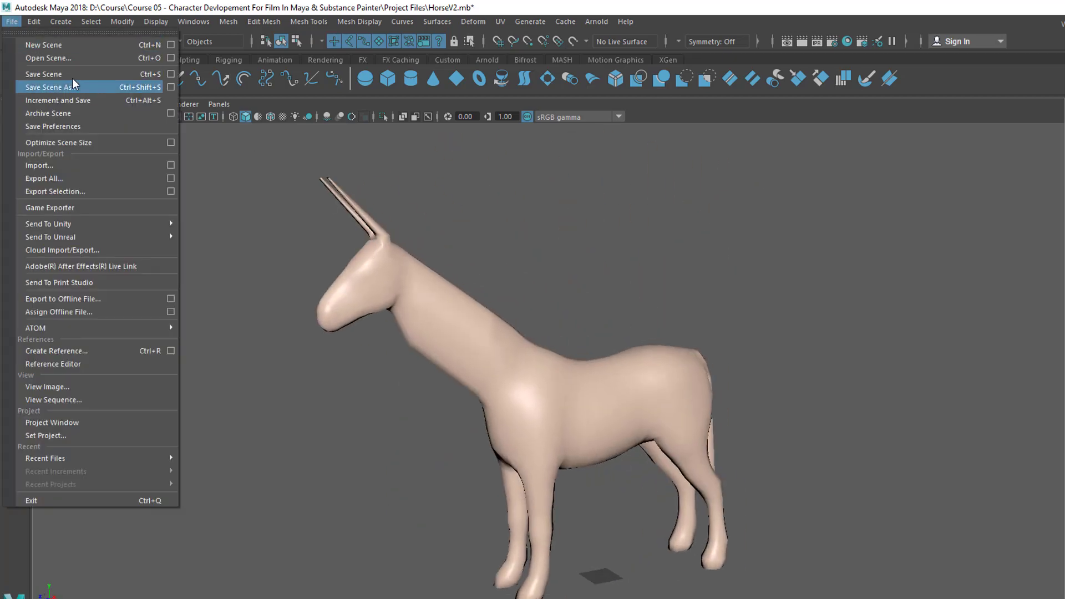
click(473, 21)
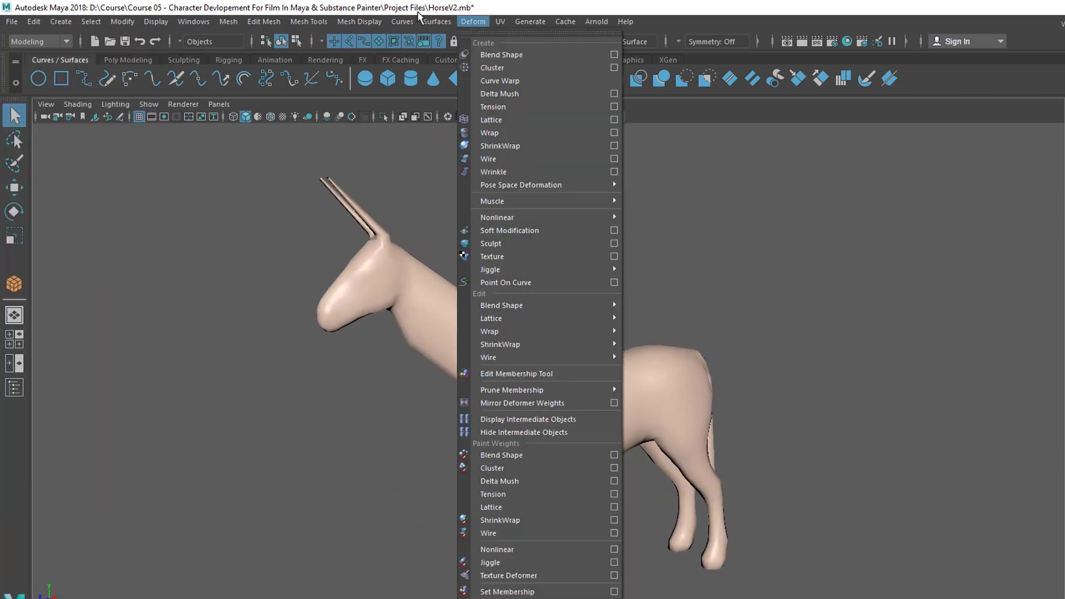
click(48, 77)
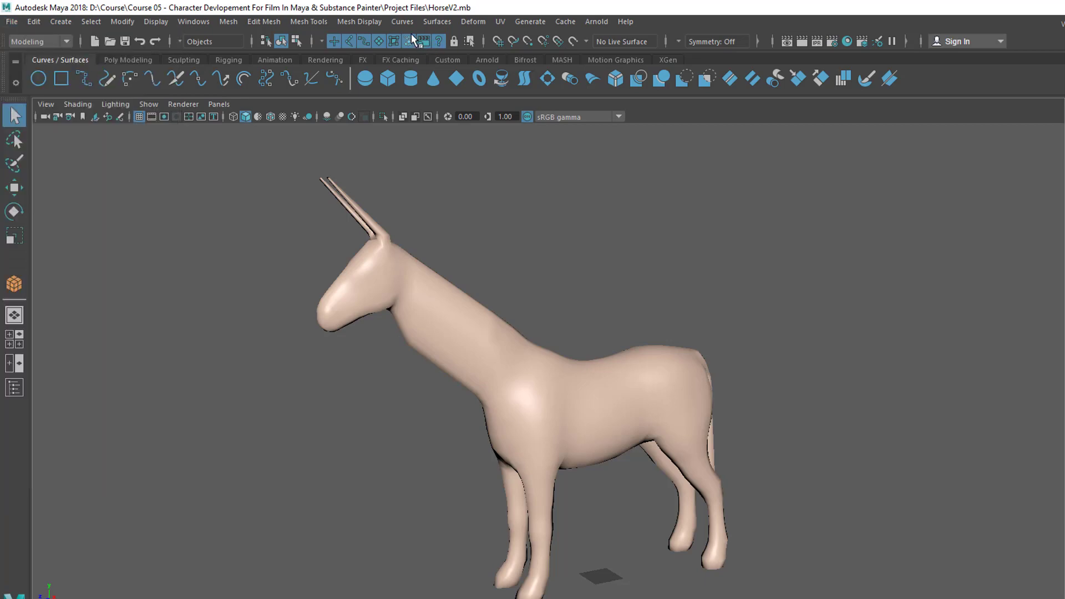
click(443, 338)
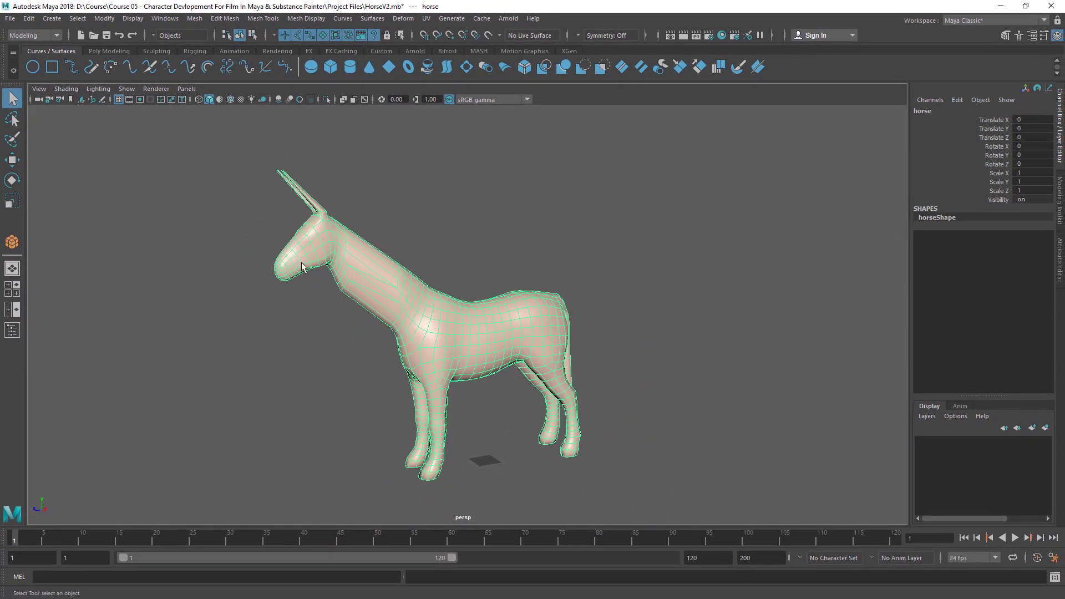
click(402, 204)
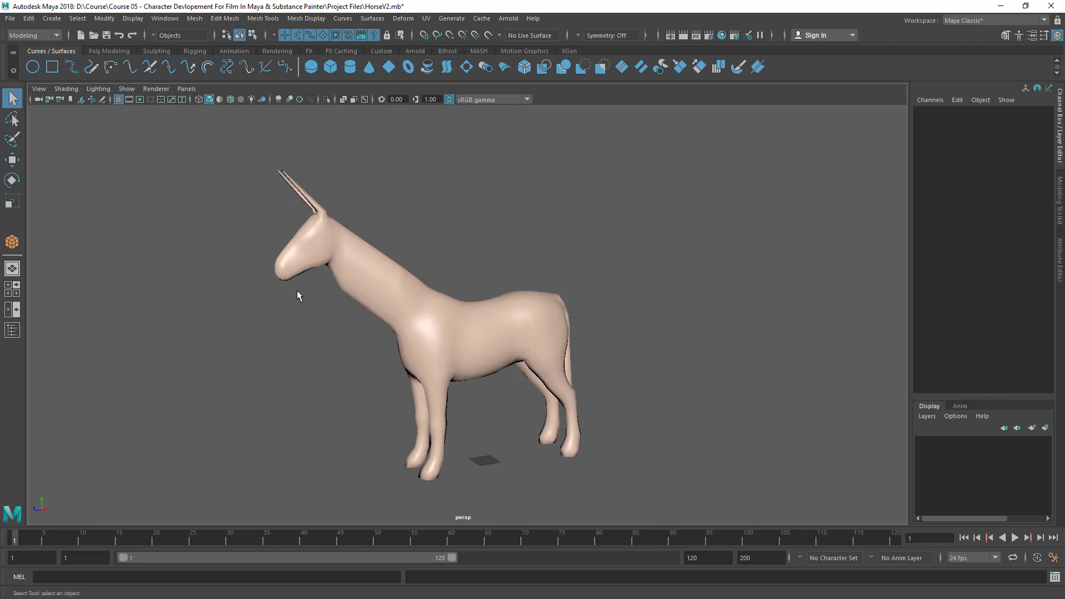
alt+middle_drag(290, 284, 289, 282)
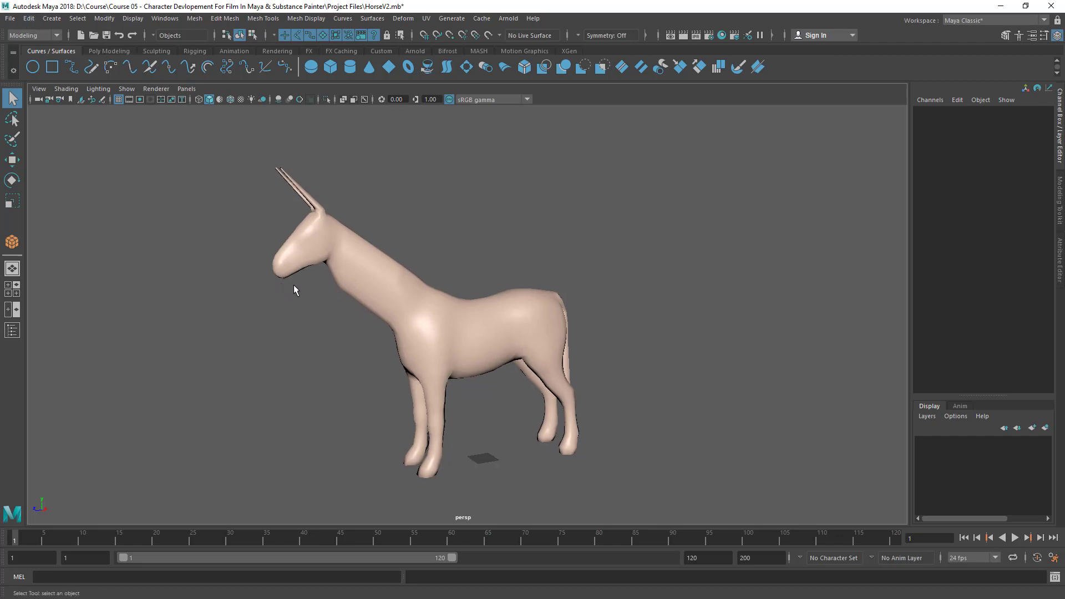
alt+drag(295, 290, 316, 294)
alt+drag(356, 255, 309, 254)
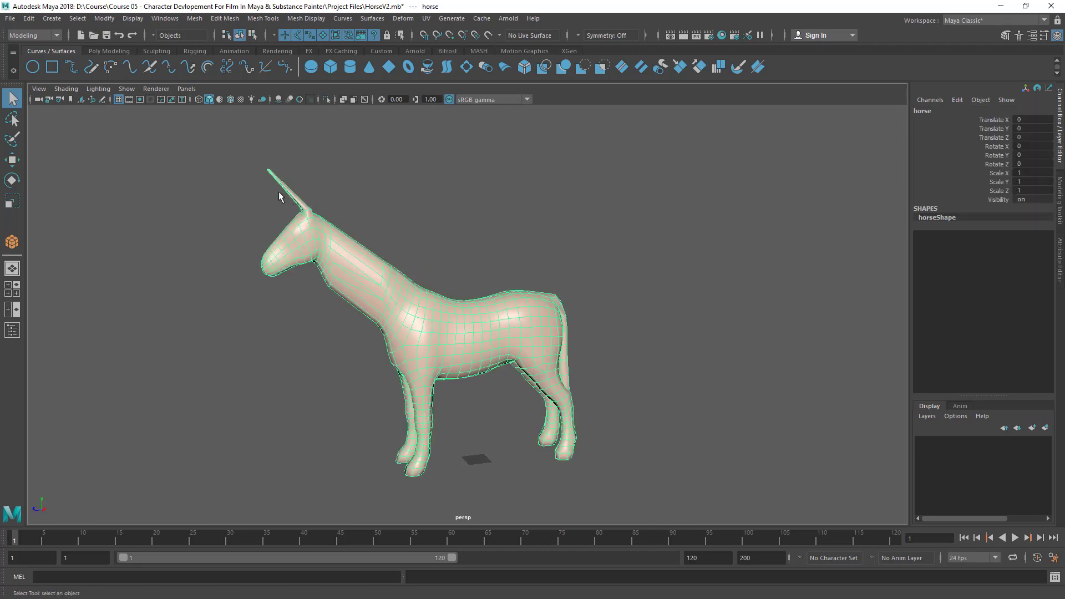